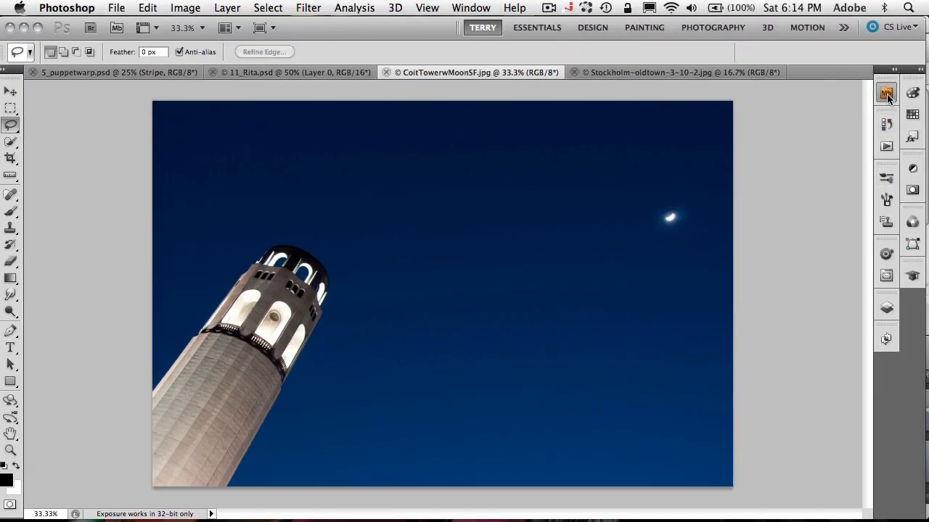
Show Mini Bridge on the photos folder and browse the boat (1_DSC2662.psd) and Eiffel Tower (2_DSC3570.psd) thumbnails
left_click(885, 94)
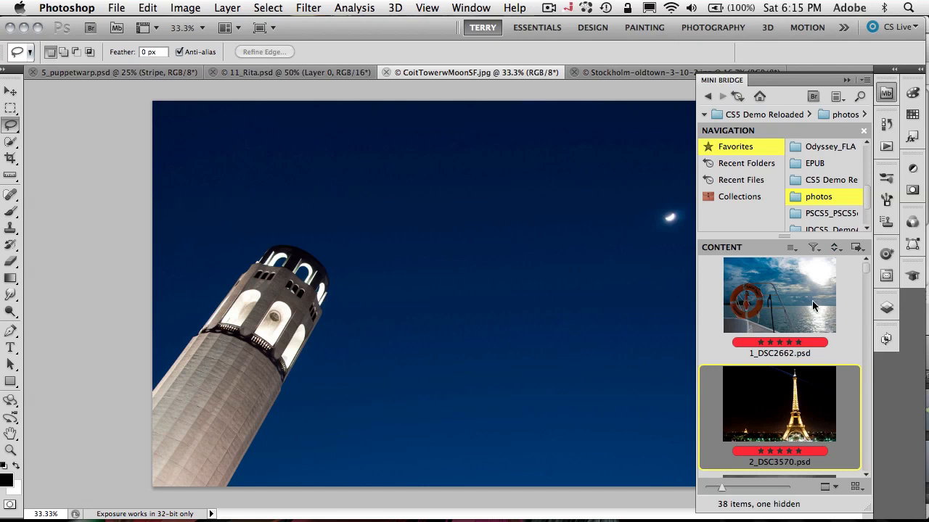
left_click(811, 299)
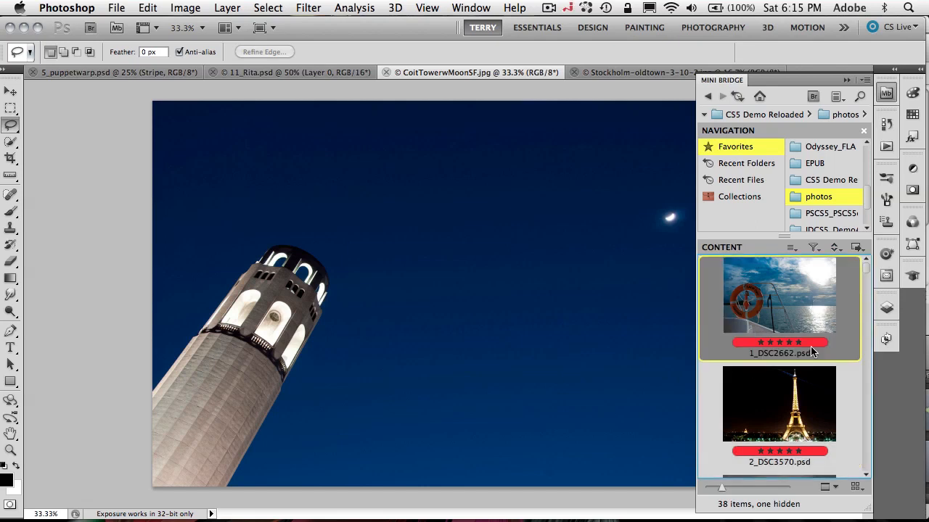
left_click(812, 394)
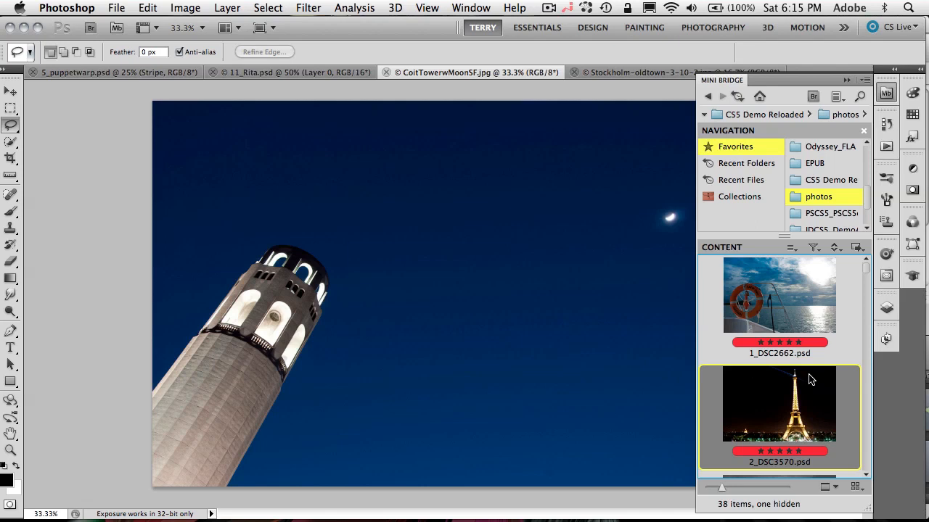
left_click(798, 324)
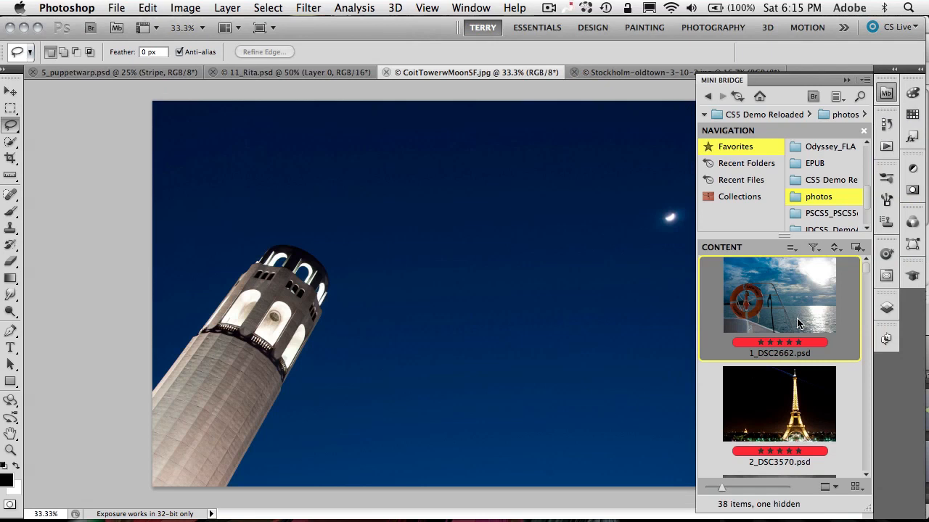
Open the boat photo 1_DSC2662.psd from Mini Bridge and hide the browser panel
double_click(787, 309)
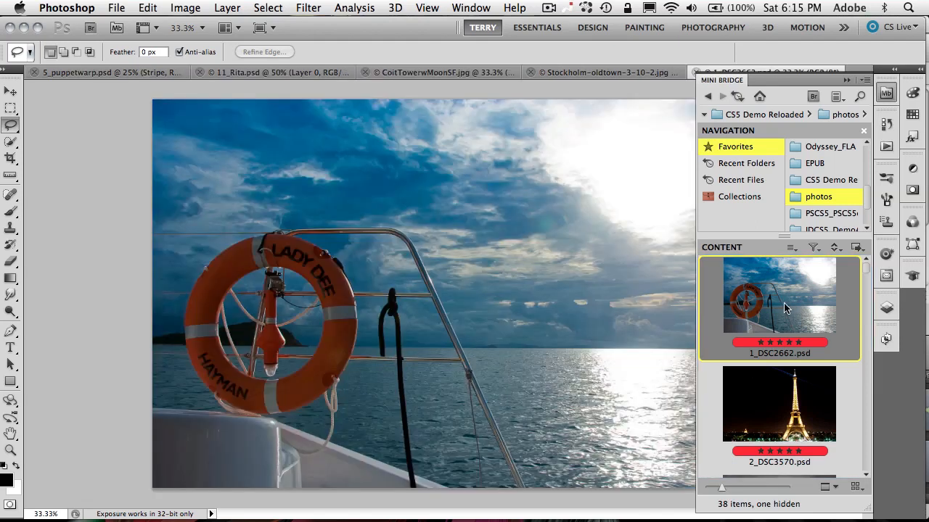
left_click(846, 80)
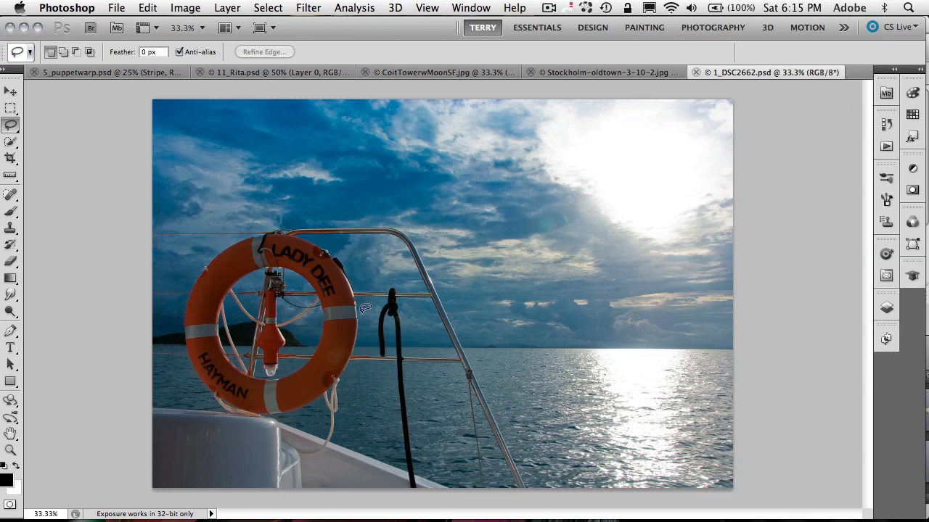
Level the boat photo by measuring the sea horizon with the Ruler Tool and straightening to it
left_click(9, 176)
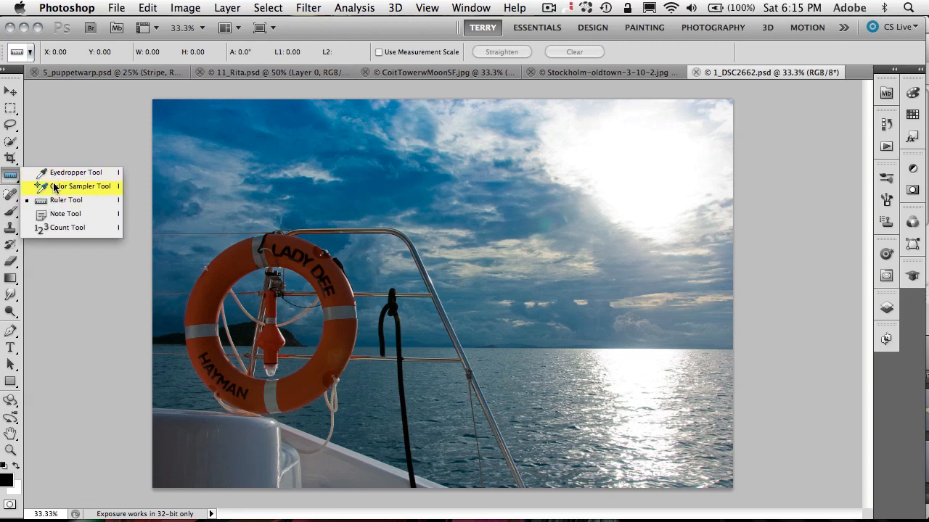
left_click(53, 205)
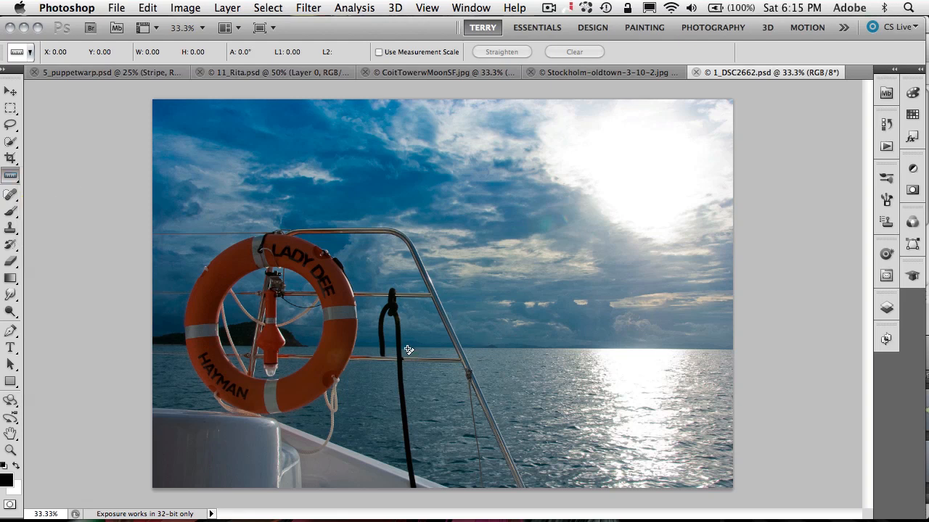
left_click_drag(408, 347, 667, 347)
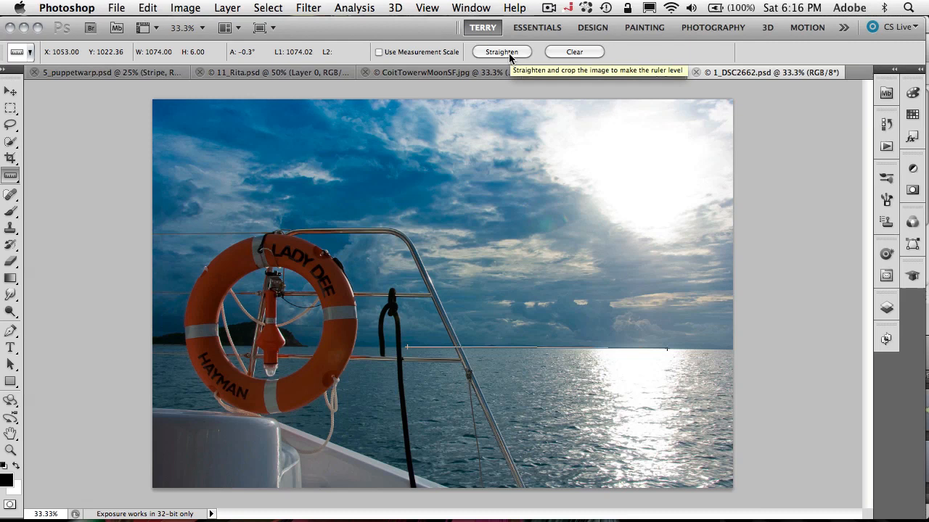
left_click(508, 53)
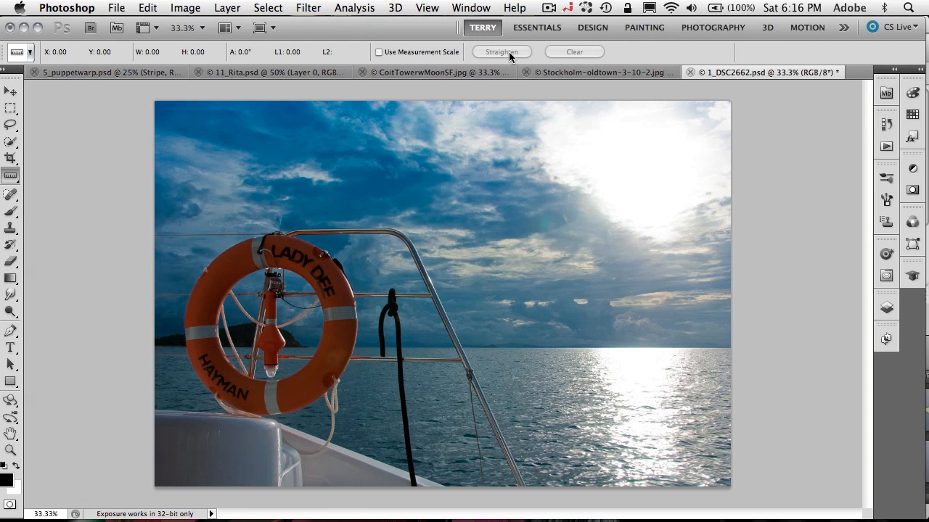
Reverse-crop the boat photo, pulling the crop box beyond its corners to add a white border
key("c")
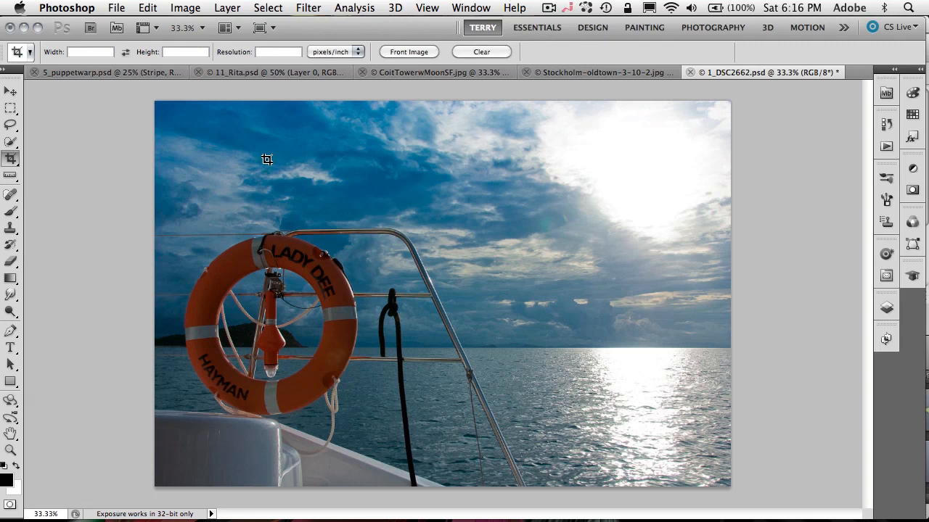
left_click_drag(155, 102, 593, 482)
mouse_move(593, 482)
left_mouse_down()
mouse_move(678, 341)
mouse_move(546, 514)
mouse_move(584, 460)
mouse_move(622, 435)
mouse_move(658, 452)
mouse_move(665, 501)
mouse_move(674, 495)
left_mouse_up()
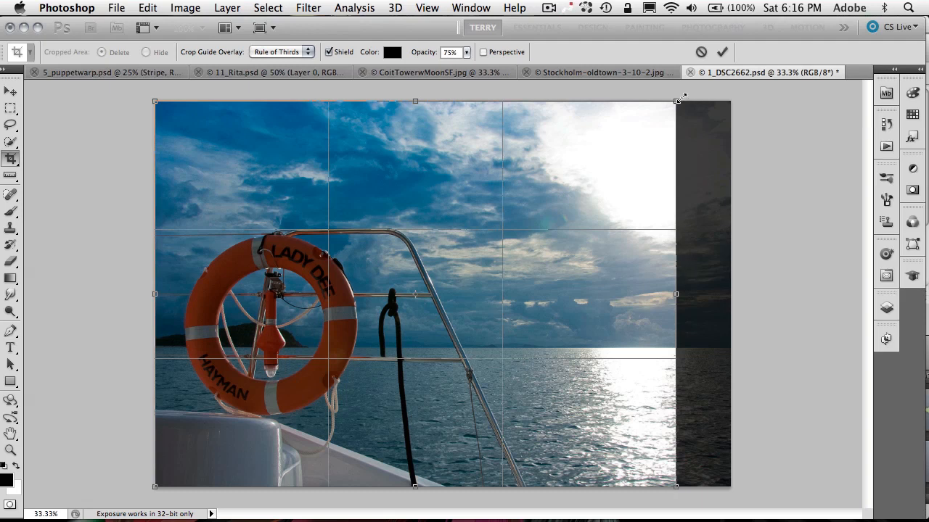
left_click_drag(675, 99, 741, 81)
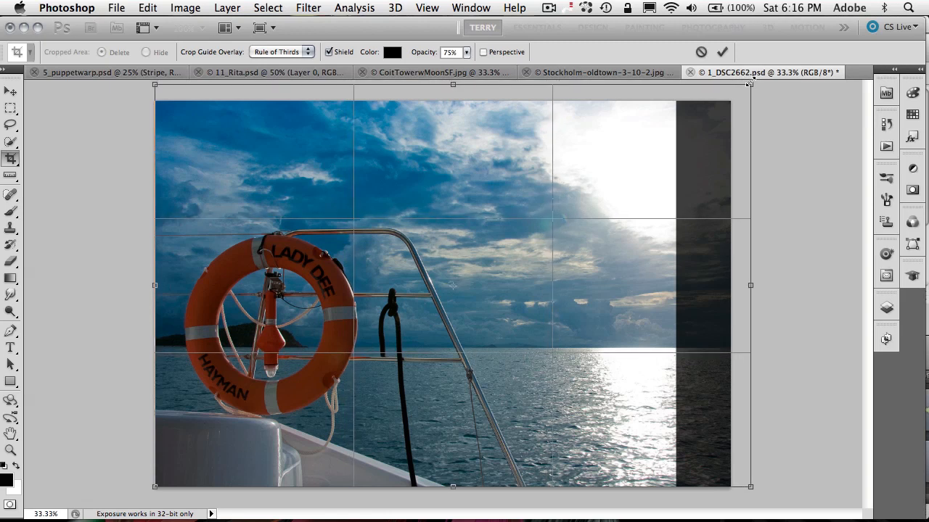
left_click_drag(742, 81, 750, 82)
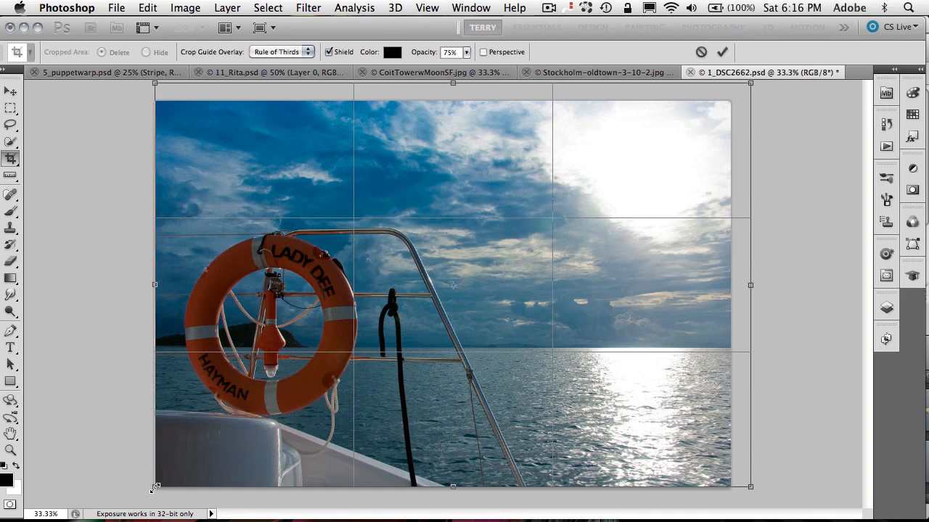
left_click_drag(155, 487, 131, 508)
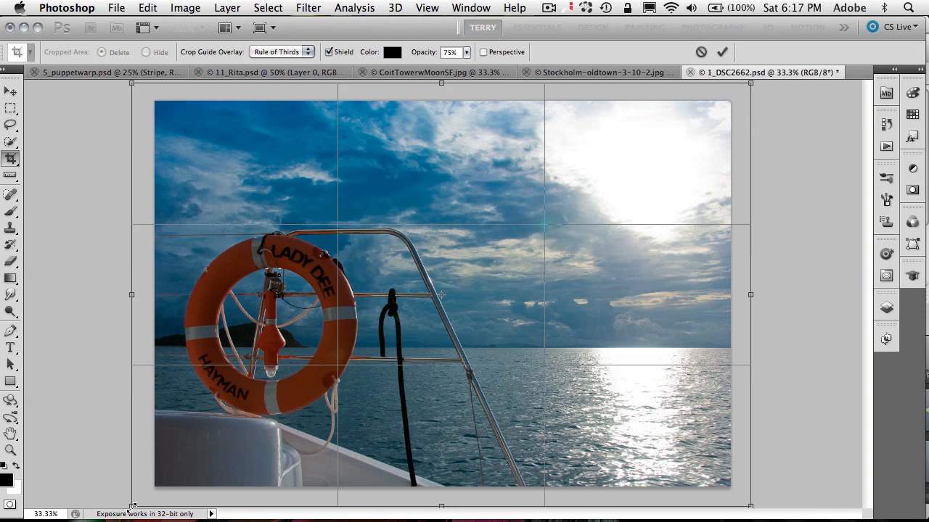
key("Return")
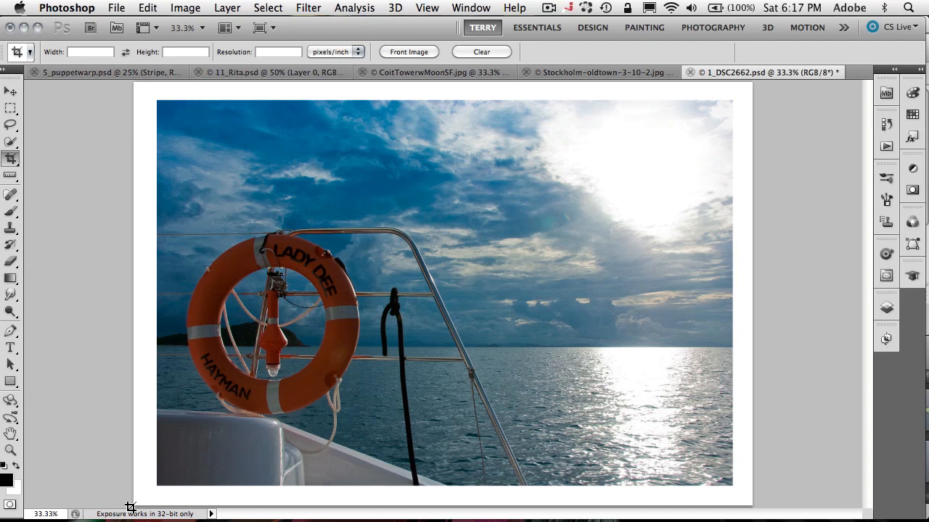
Place the Eiffel Tower photo 2_DSC3570.psd from Mini Bridge onto the boat image as a smart object
left_click(887, 95)
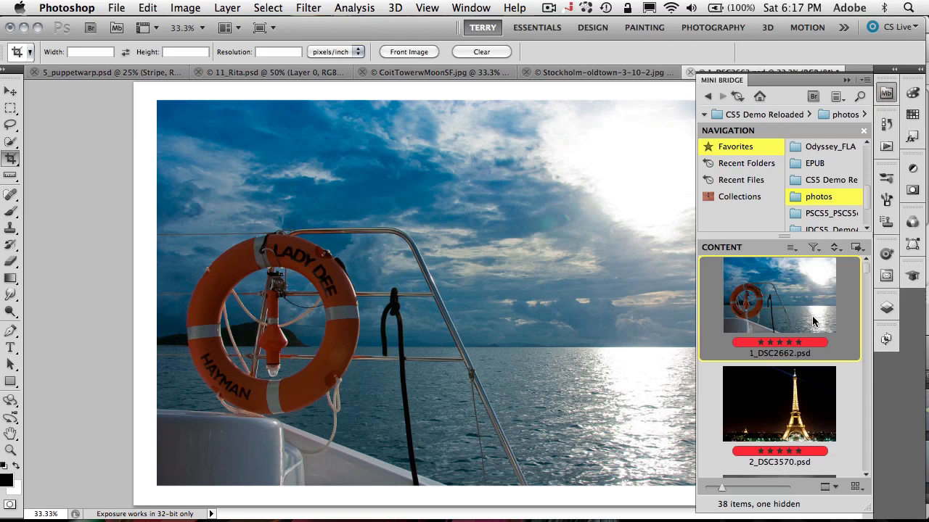
left_click(793, 404)
left_click_drag(793, 404, 549, 319)
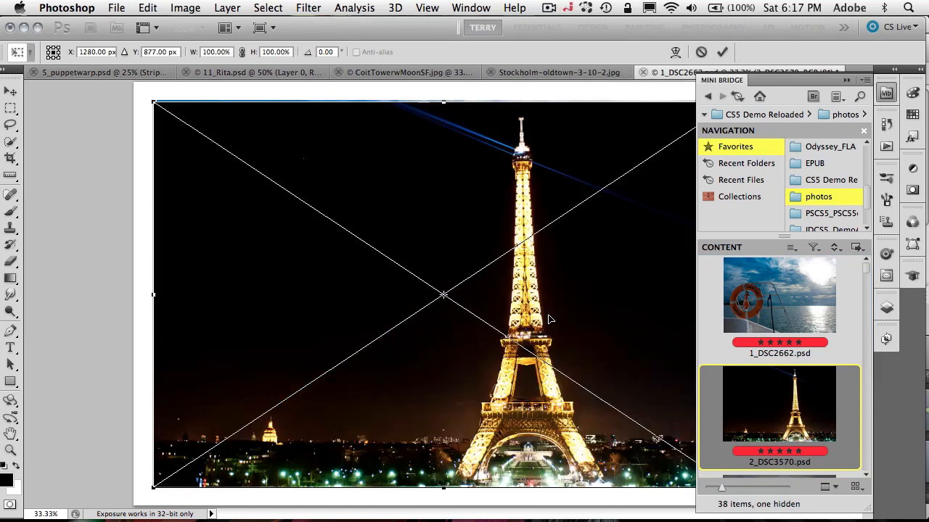
left_click(846, 80)
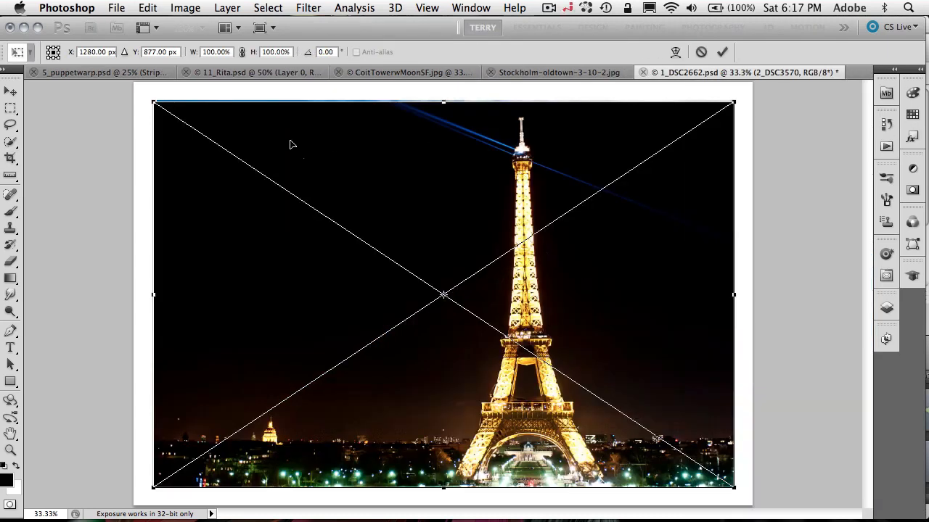
Scale the Eiffel Tower layer small into the boat picture's lower-right corner and commit it
mouse_move(154, 102)
left_mouse_down()
mouse_move(370, 268)
mouse_move(539, 377)
mouse_move(571, 381)
left_mouse_up()
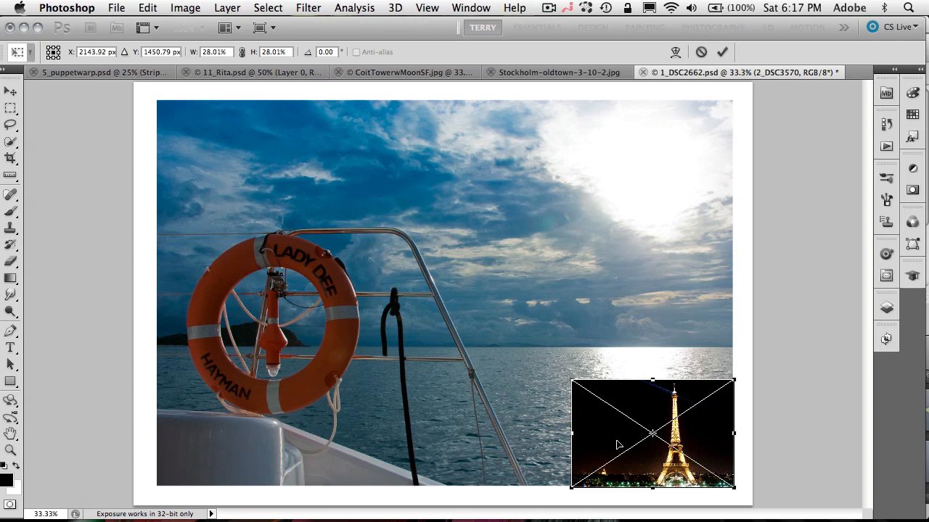
left_click_drag(617, 445, 594, 420)
key("c")
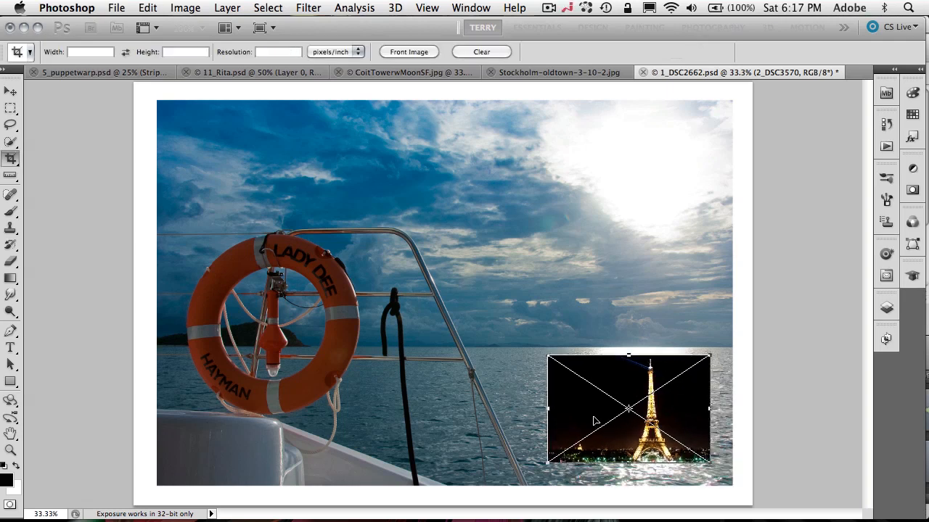
left_click(886, 308)
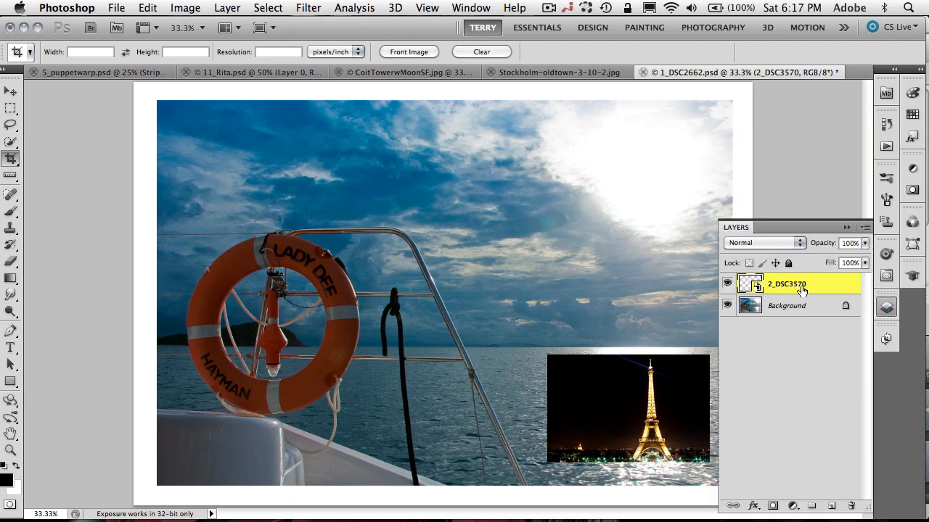
left_click(849, 229)
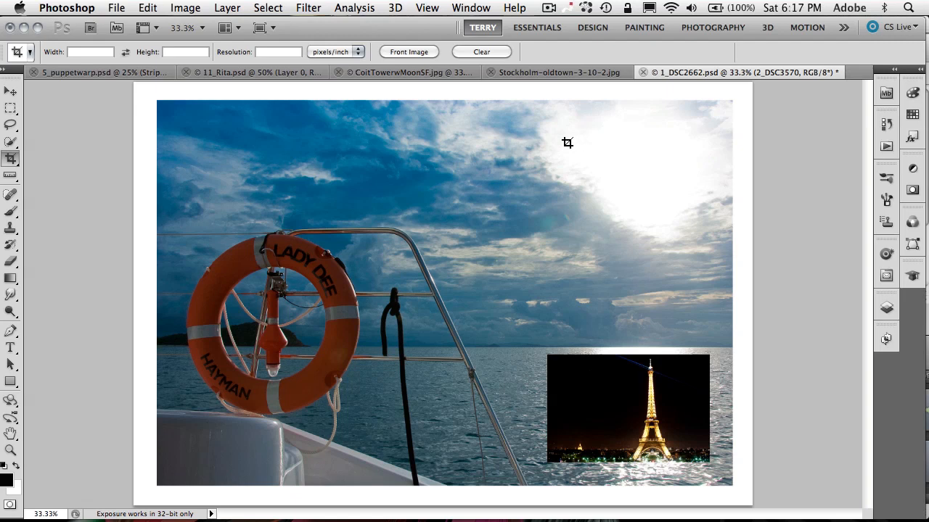
In the Coit Tower image, convert the Background to Layer 0 via its dialog, then undo back to Background
left_click(432, 72)
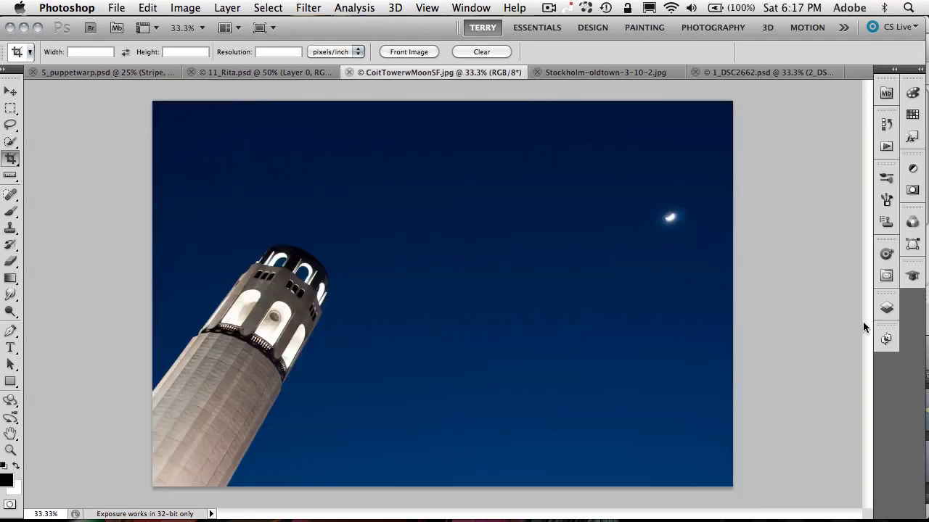
left_click(885, 307)
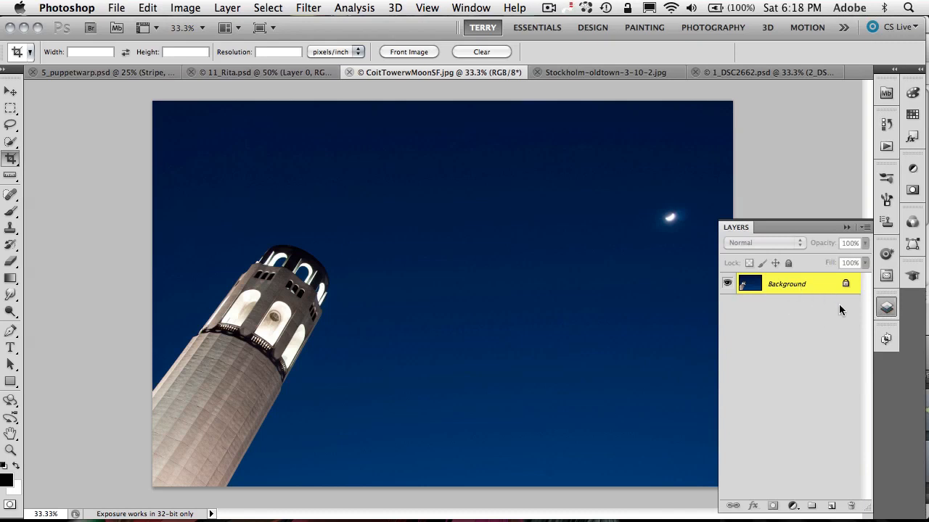
double_click(785, 283)
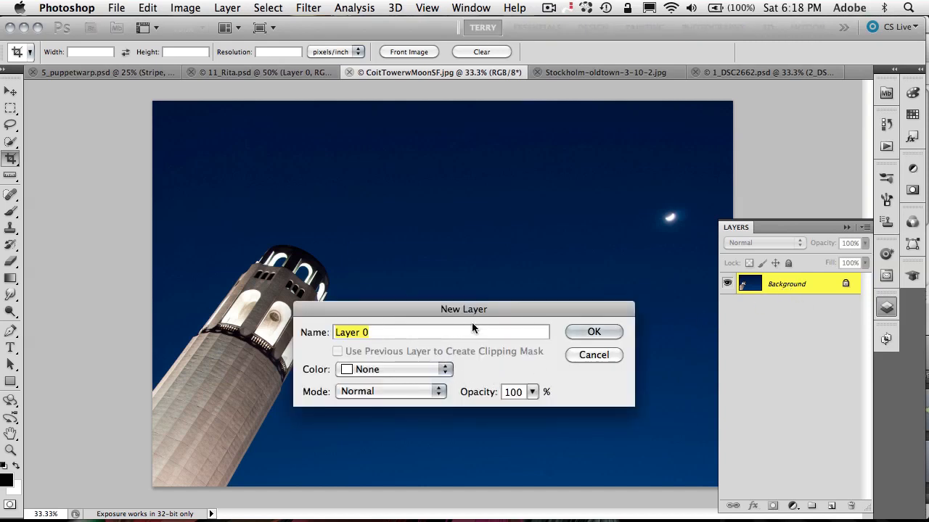
left_click(586, 331)
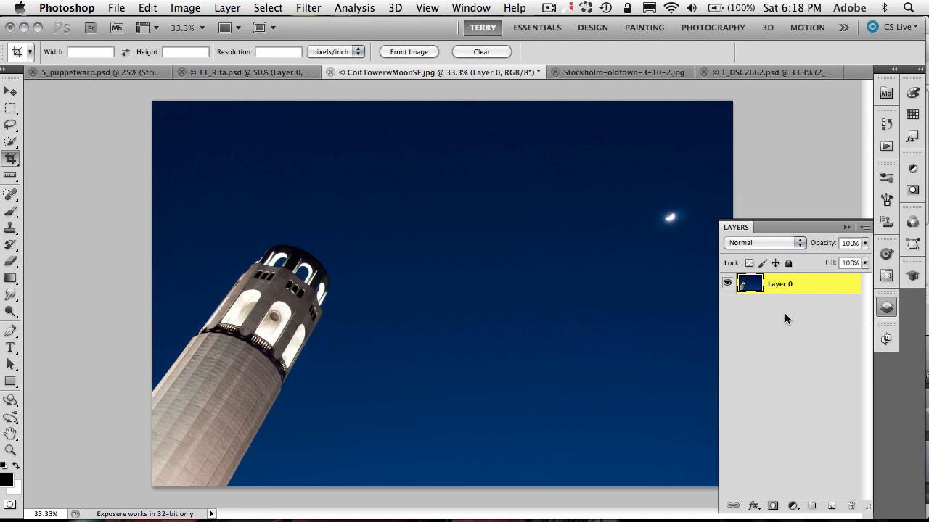
key("super+z")
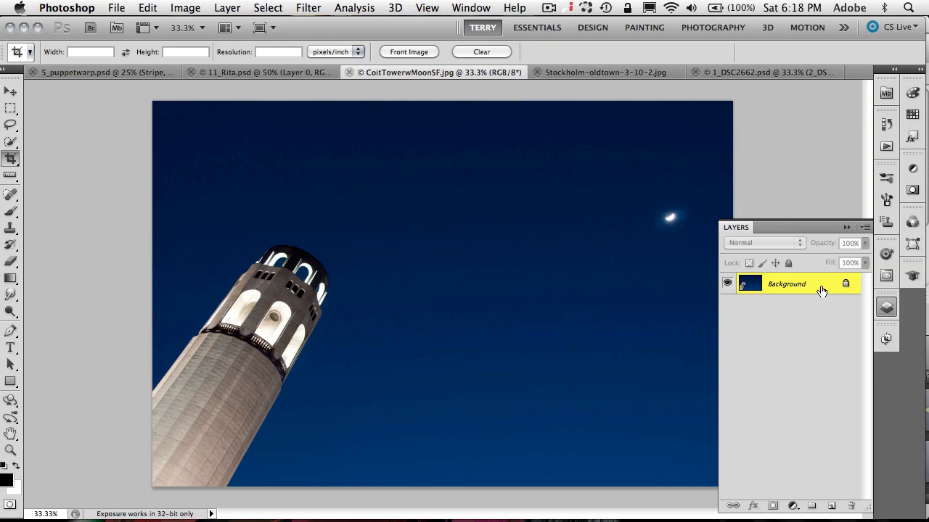
Unlock the Coit Tower Background into Layer 0 by dragging its lock icon to the trash
left_click_drag(846, 287, 852, 508)
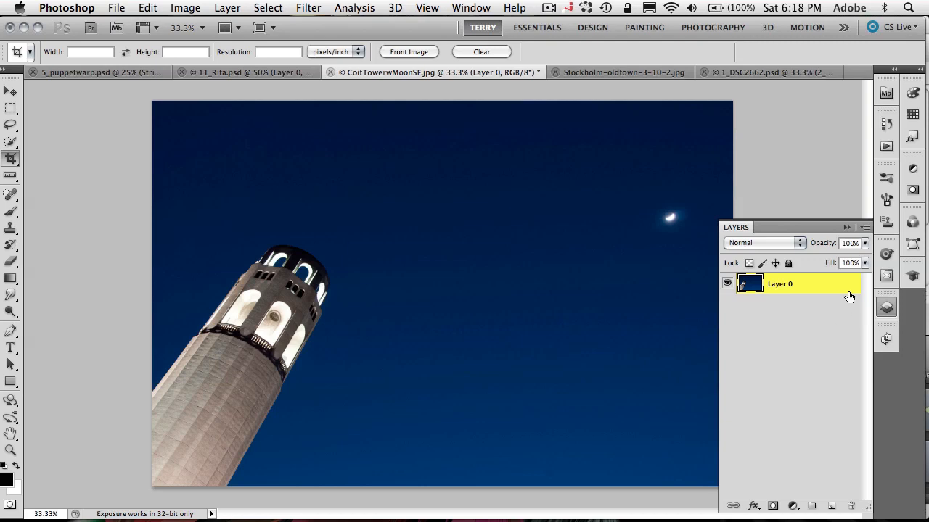
left_click_drag(848, 296, 851, 506)
left_click(847, 228)
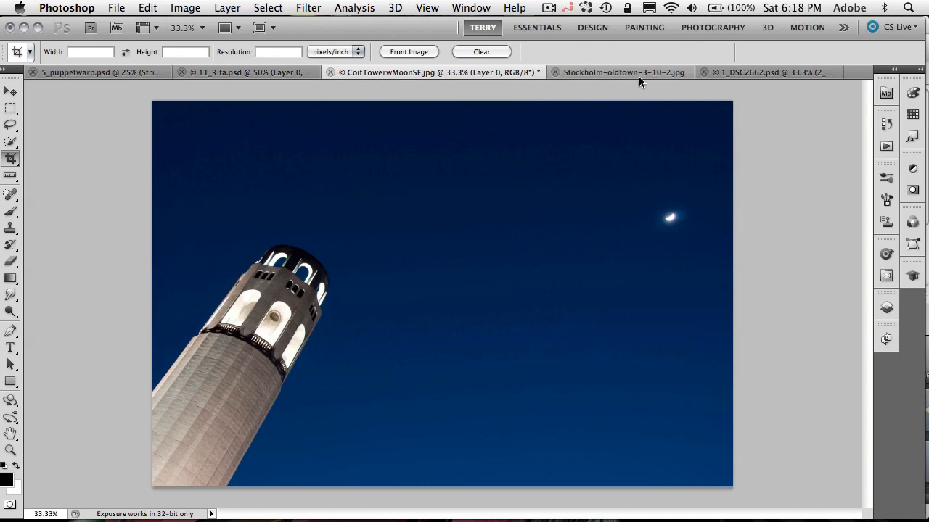
left_click(886, 308)
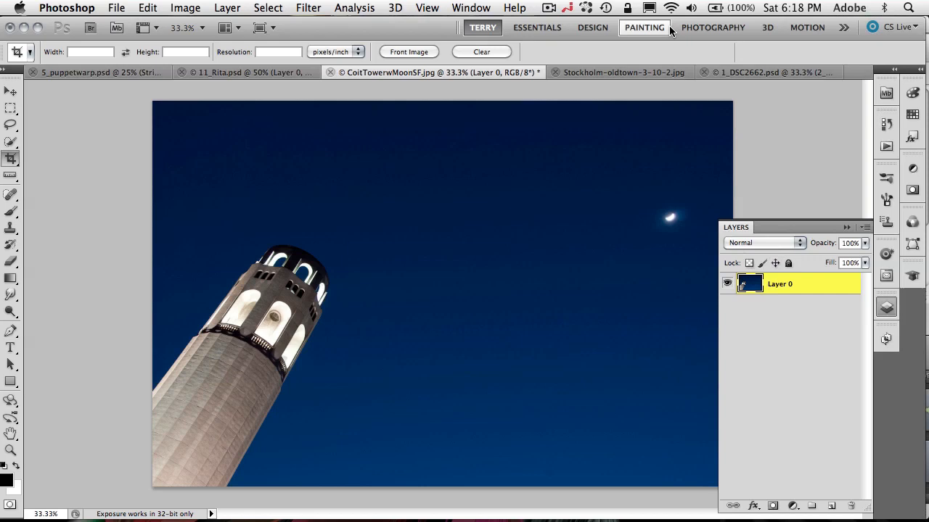
Move the Coit Tower layer with the Move tool so transparent canvas shows along its edges
left_click(846, 227)
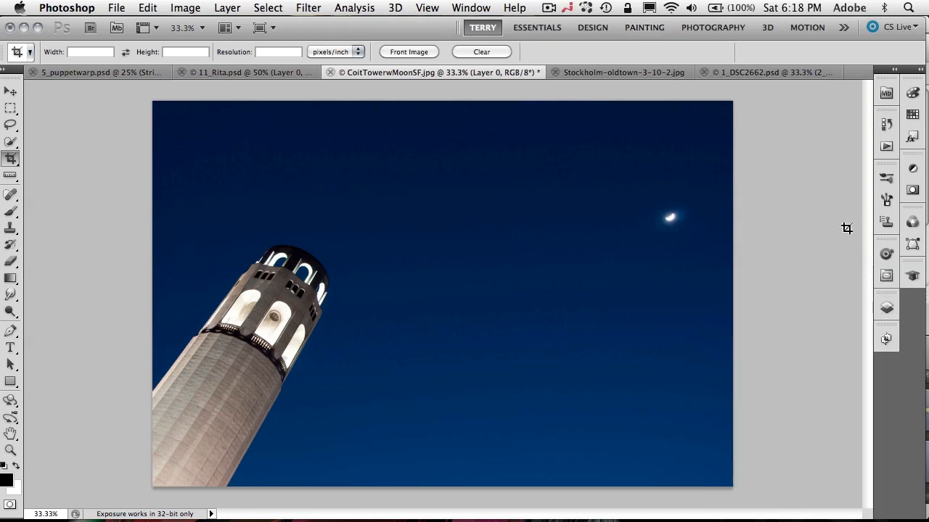
left_click(11, 90)
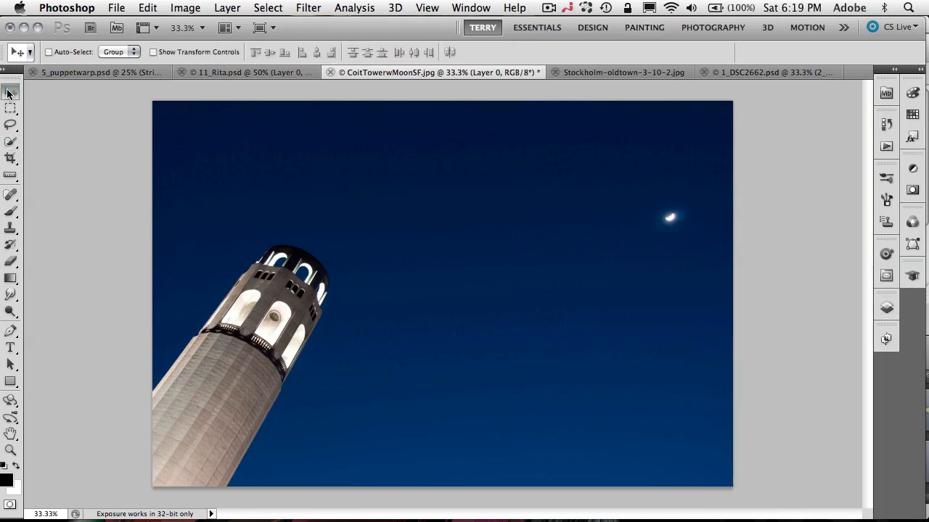
left_click_drag(481, 283, 500, 286)
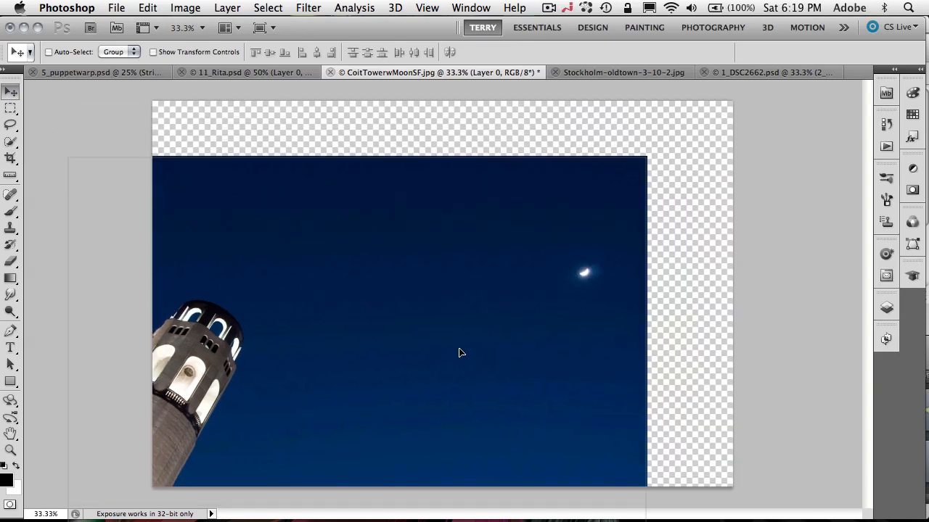
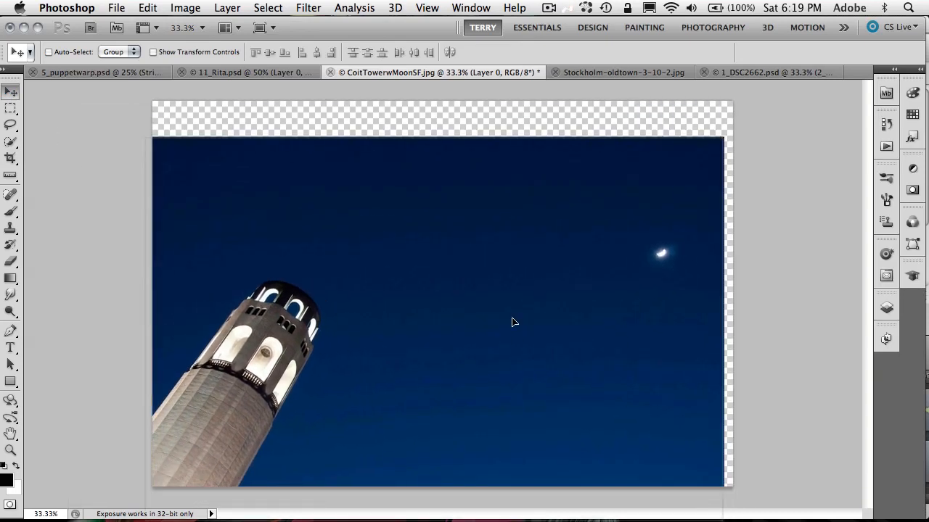
Drag the Coit Tower night-sky photo into the Stockholm document as a new layer
left_click_drag(513, 321, 637, 72)
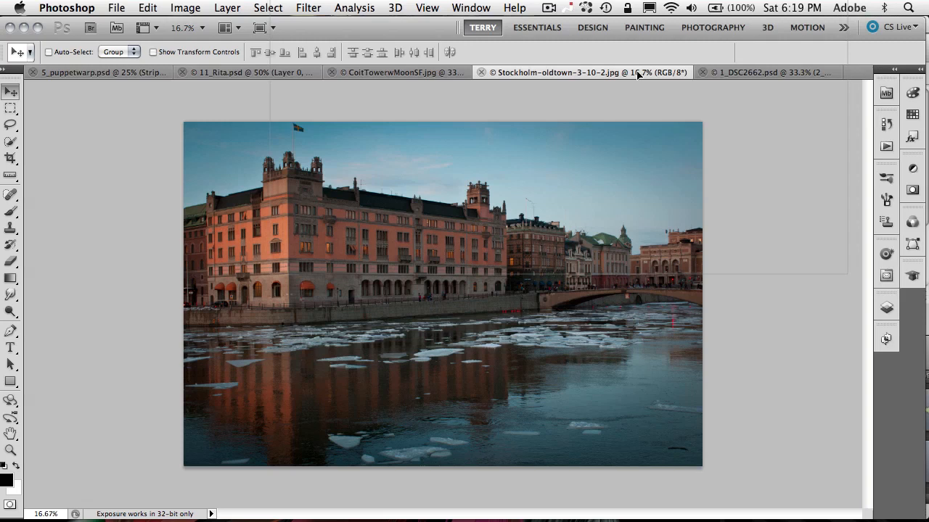
left_click_drag(637, 73, 573, 276)
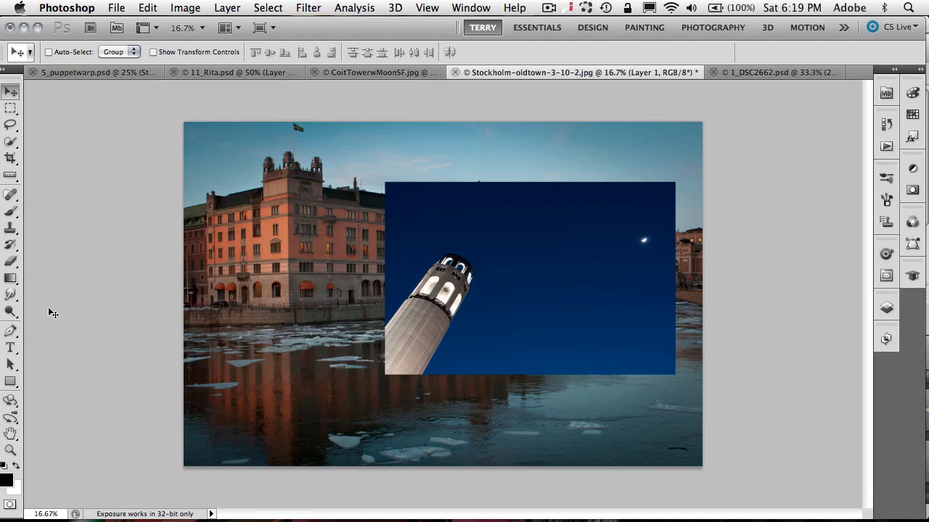
left_click(9, 230)
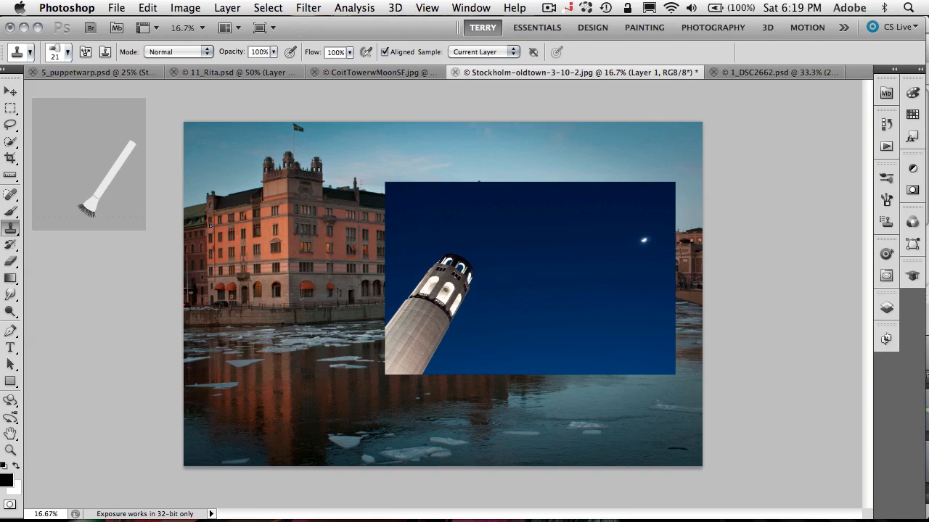
left_click(67, 52)
left_click(72, 152)
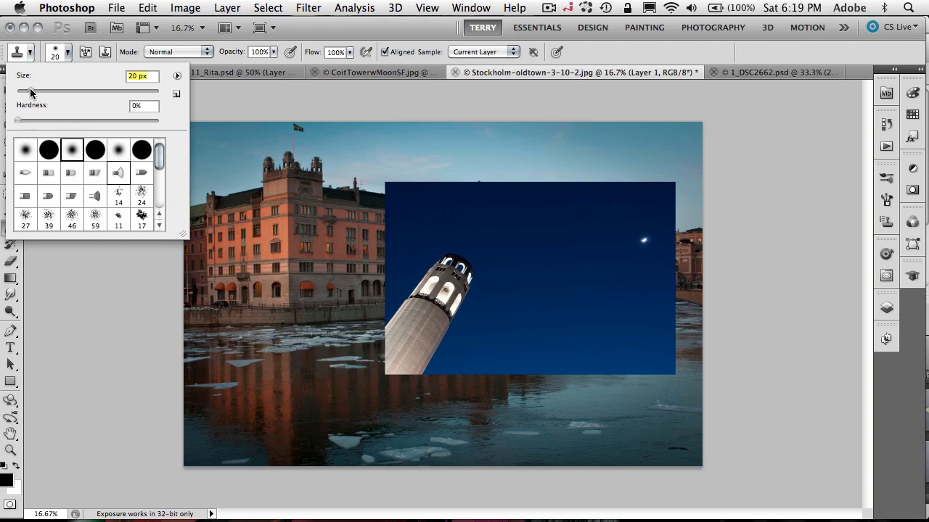
left_click_drag(31, 90, 57, 90)
left_click_drag(17, 120, 52, 120)
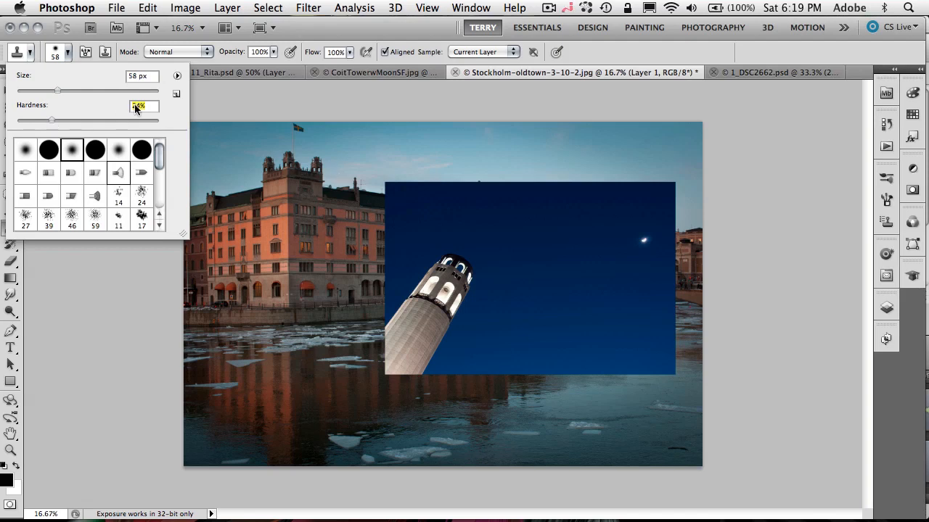
left_click_drag(57, 90, 112, 91)
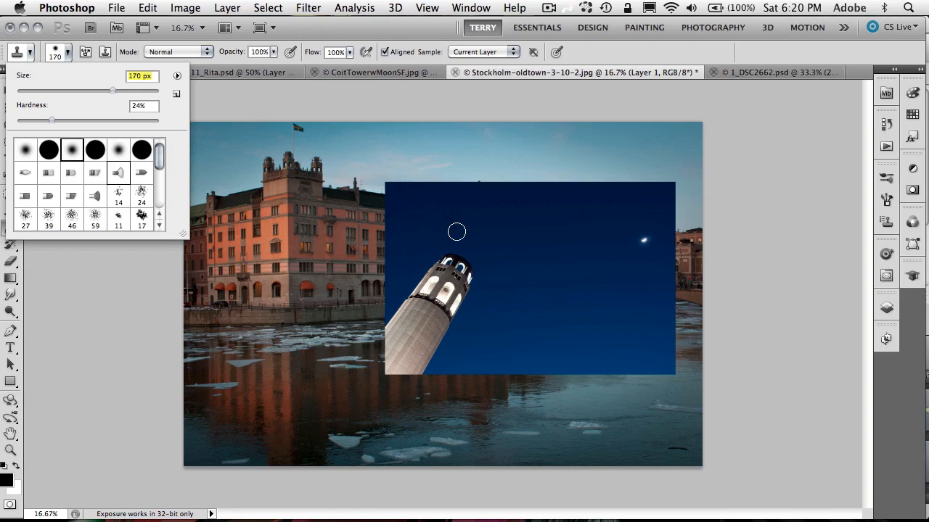
key("Return")
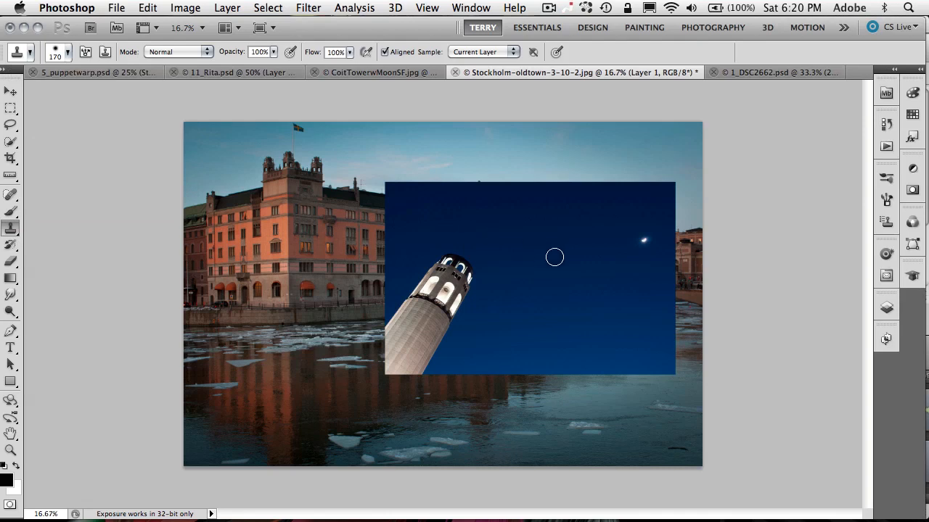
left_click(643, 241)
Start a Lens Flare render filter on the tower sky and lower its brightness to about 68%
left_click(10, 91)
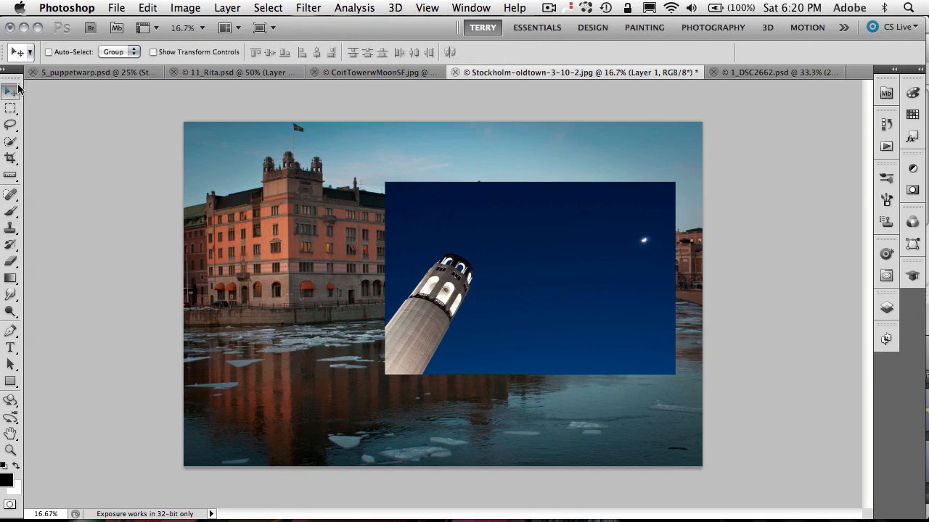
left_click(307, 8)
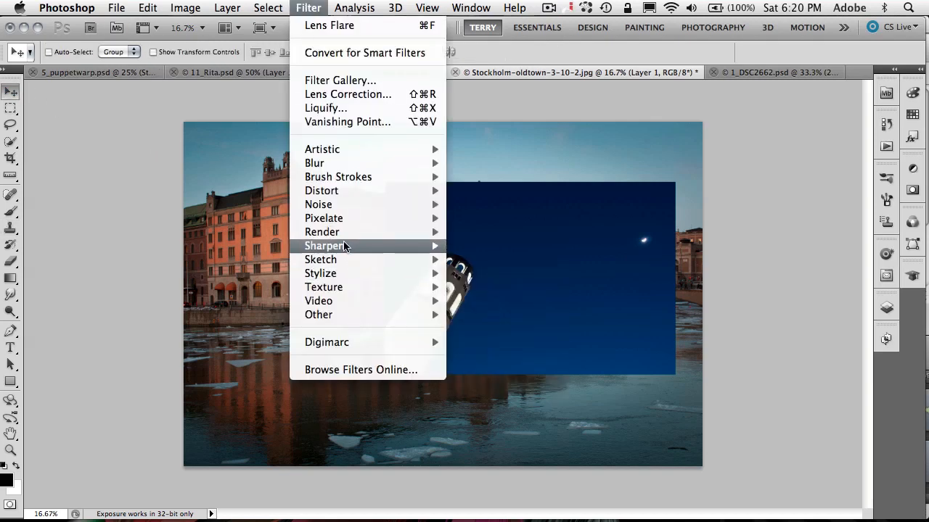
mouse_move(322, 232)
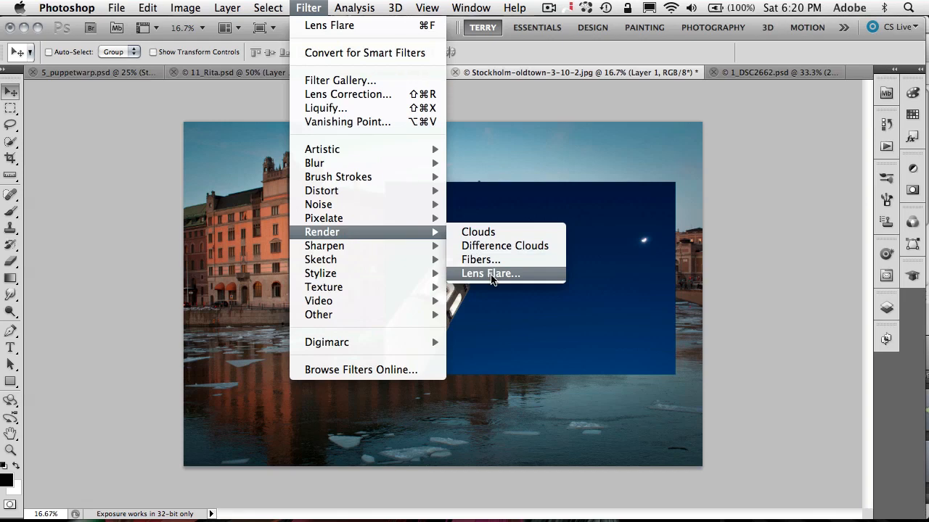
left_click(491, 273)
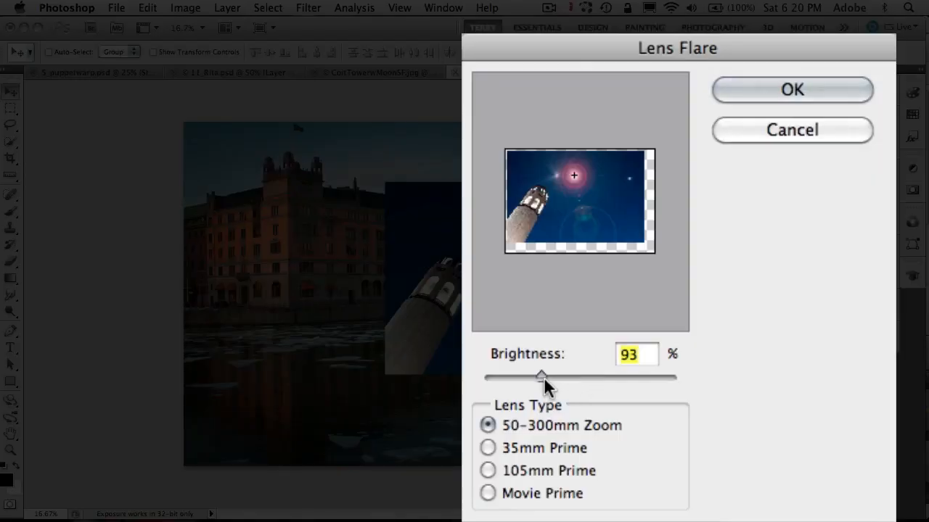
left_click_drag(544, 376, 528, 378)
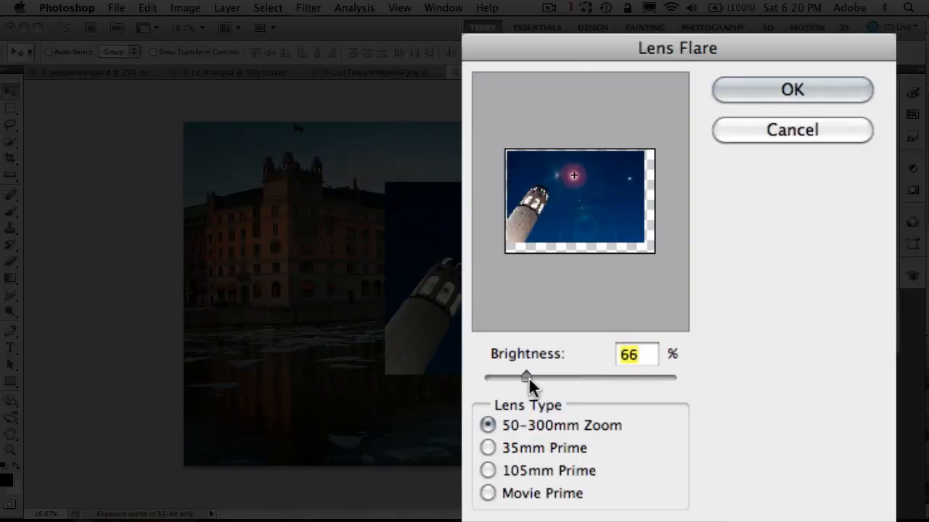
Choose the 105mm Prime flare style, move its centre to the lower right, and apply it
left_click(488, 449)
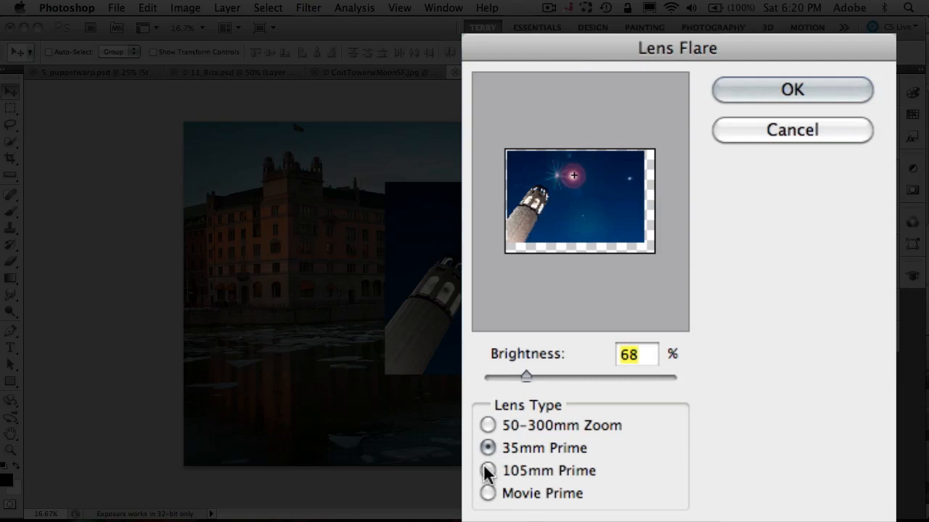
left_click(488, 470)
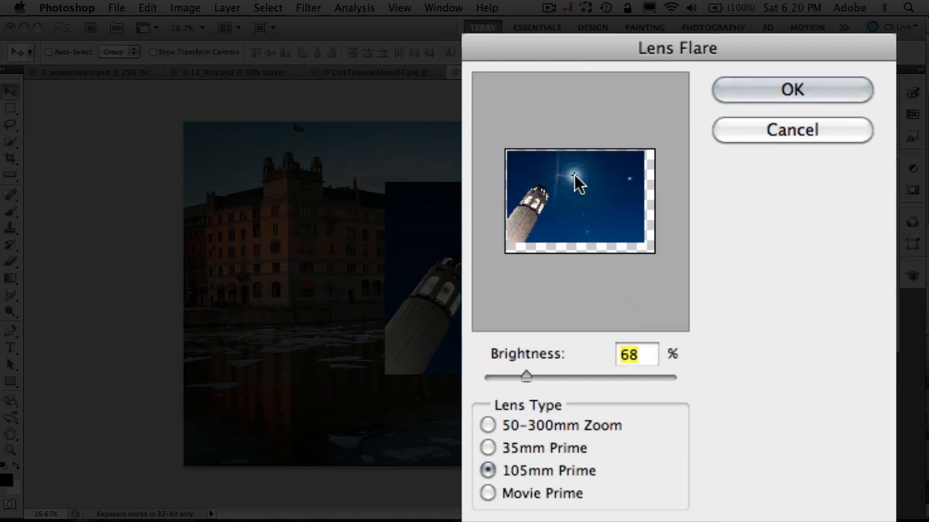
mouse_move(573, 174)
left_mouse_down()
mouse_move(625, 216)
mouse_move(637, 263)
left_mouse_up()
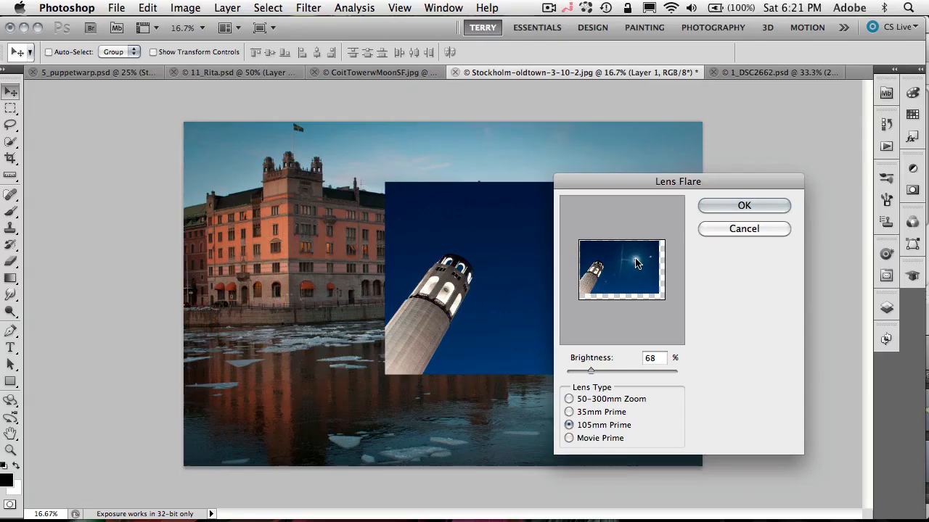
left_click(716, 209)
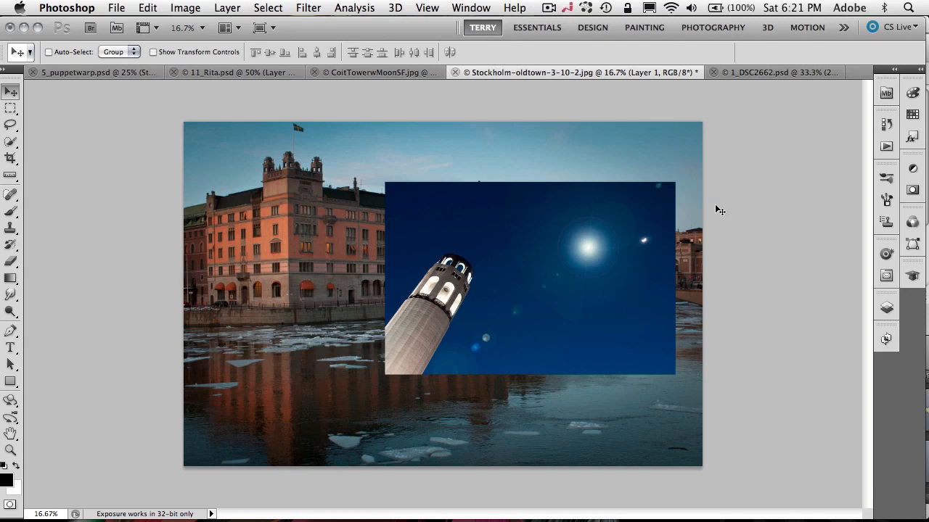
Switch to the 11_Rita.psd portrait, zoom into her face and eyes, and pick the Spot Healing Brush
left_click(258, 73)
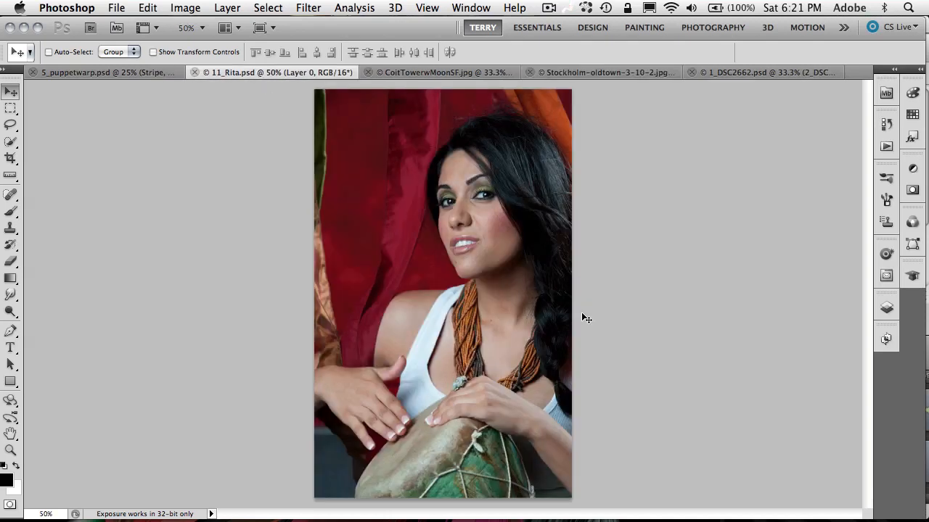
key("z")
left_click_drag(458, 178, 542, 269)
mouse_move(684, 269)
left_mouse_down()
mouse_move(673, 276)
mouse_move(521, 256)
left_mouse_up()
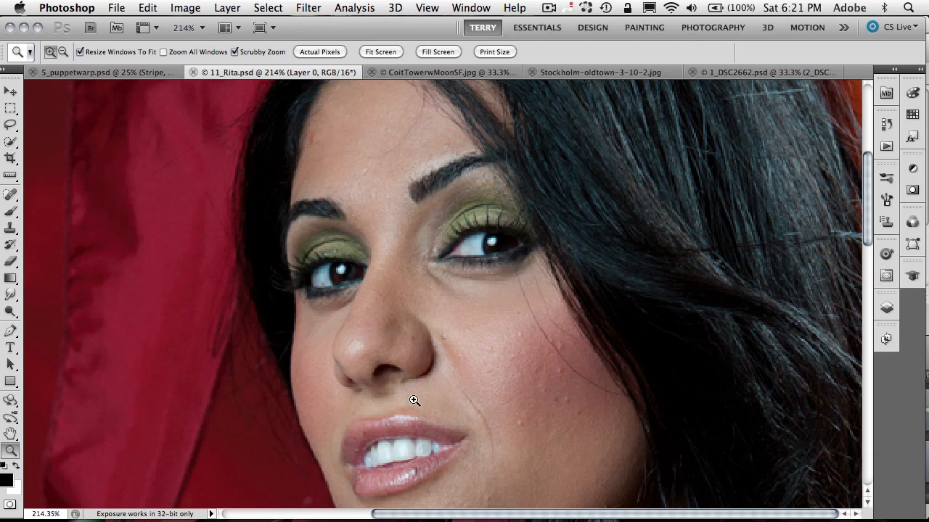
key("j")
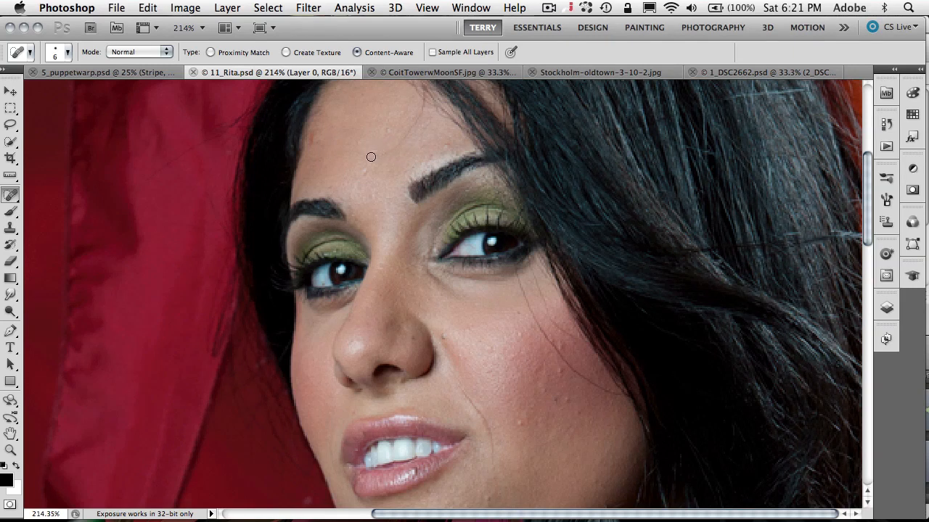
Heal forehead marks and strips of skin from the eye corner down the cheek
left_click(386, 129)
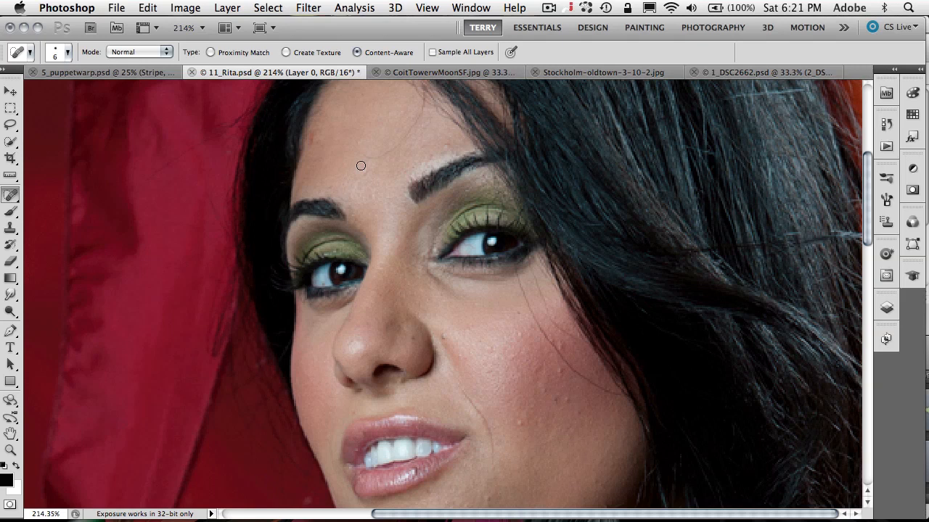
left_click(309, 136)
mouse_move(368, 156)
left_mouse_down()
mouse_move(415, 123)
mouse_move(426, 97)
left_mouse_up()
left_click_drag(513, 250, 534, 323)
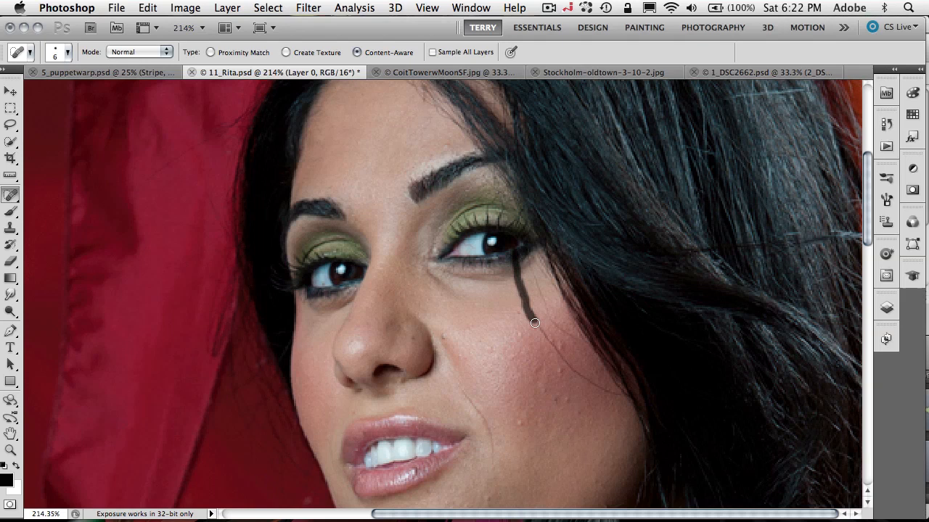
left_click_drag(535, 323, 622, 399)
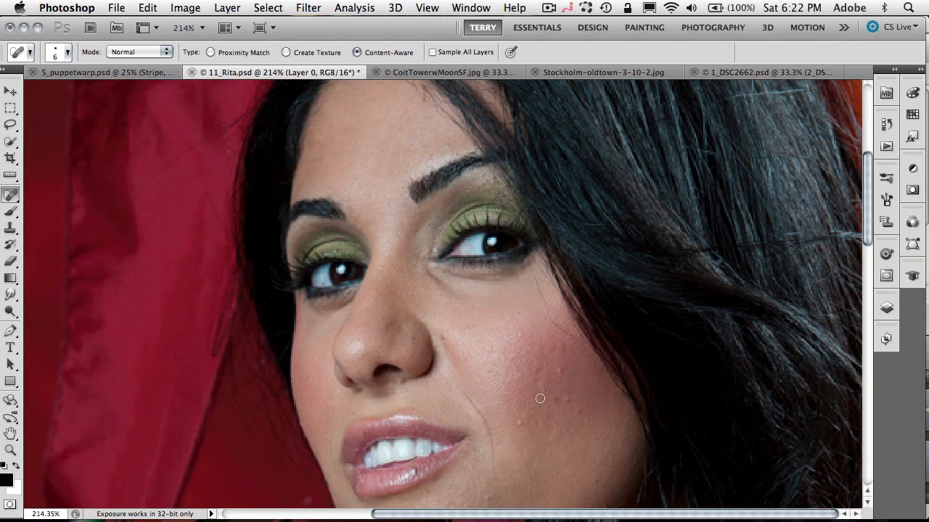
left_click_drag(577, 338, 522, 253)
Heal the scattered small spots across the cheek and lower cheek
left_click(562, 372)
left_click(553, 401)
left_click(570, 399)
left_click(521, 423)
left_click(580, 410)
left_click(560, 343)
left_click(560, 372)
left_click(543, 390)
Heal the nostril, forehead and brow blemishes, then zoom out to the whole portrait
left_click(445, 336)
left_click(418, 338)
left_click(443, 151)
left_click(428, 159)
left_click(489, 188)
key("super+minus")
key("super+minus")
key("super+minus")
key("super+minus")
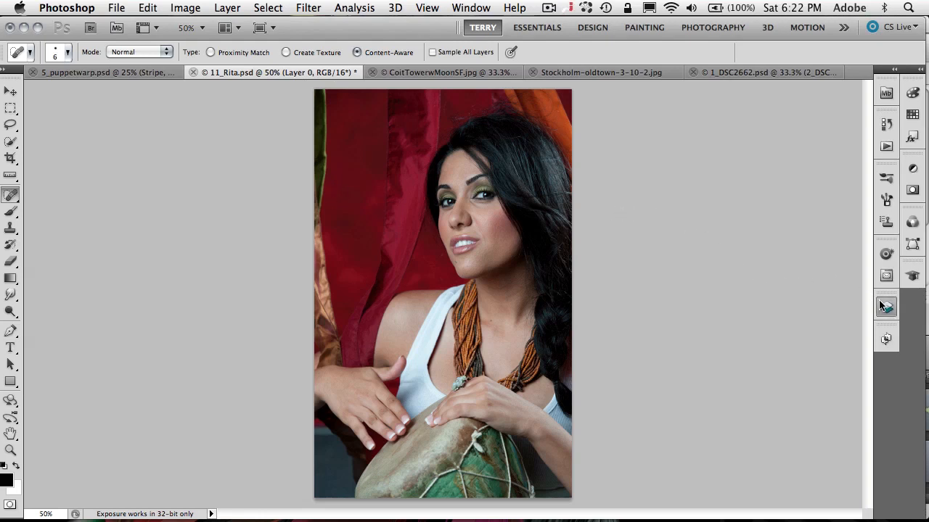
Toggle Layer 0's visibility in the Layers panel to check the canyon layer beneath
left_click(885, 307)
left_click(727, 288)
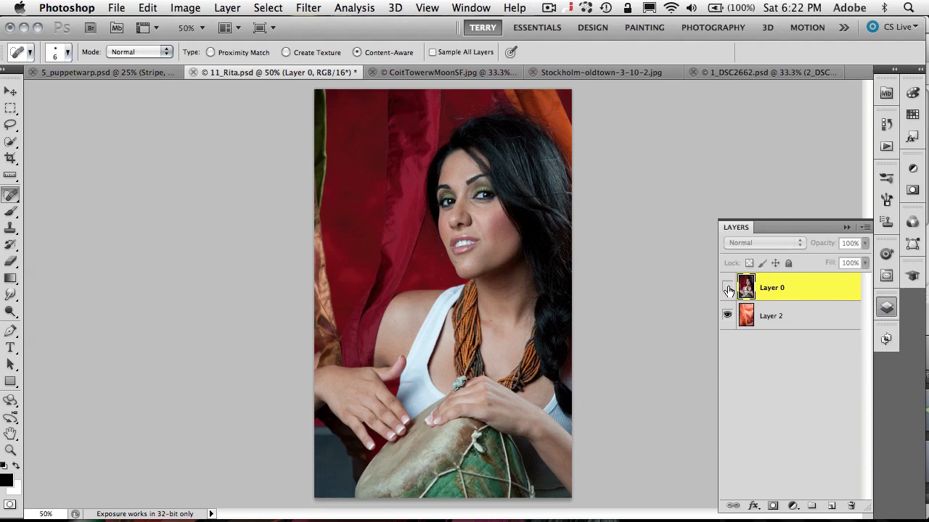
left_click(727, 288)
left_click(727, 288)
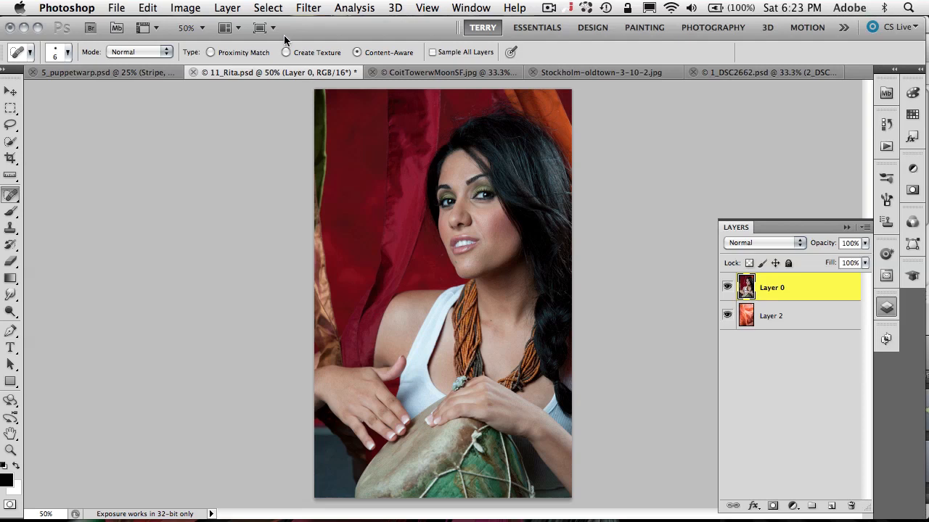
Load the saved Rita channel as the selection outlining the woman
left_click(268, 7)
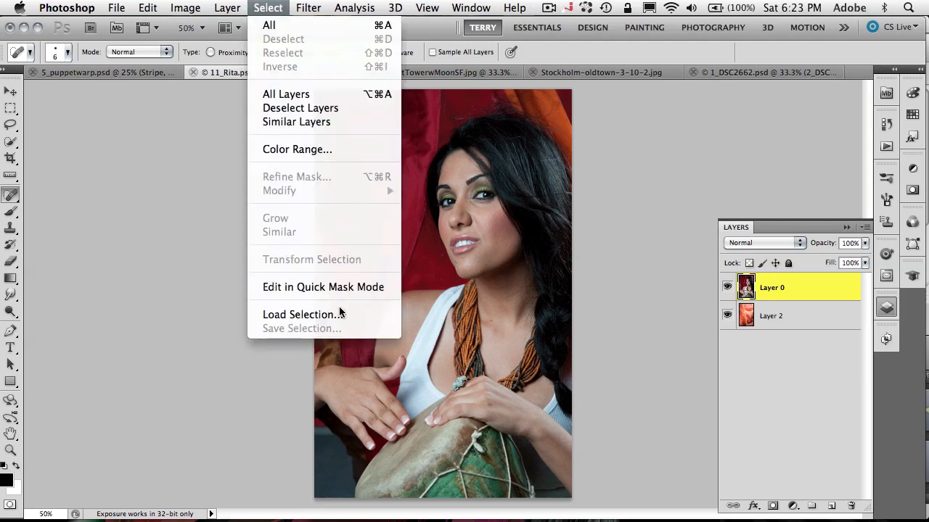
left_click(338, 314)
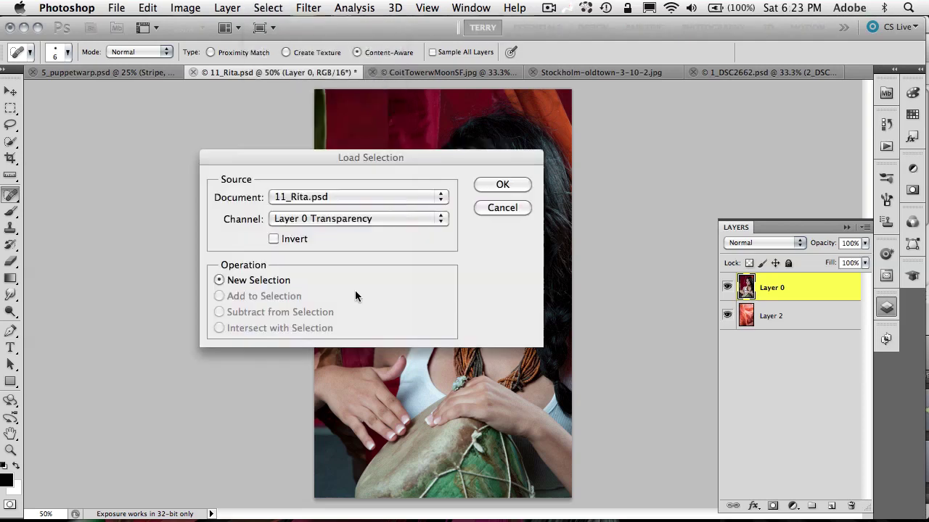
left_click(362, 219)
left_click(366, 238)
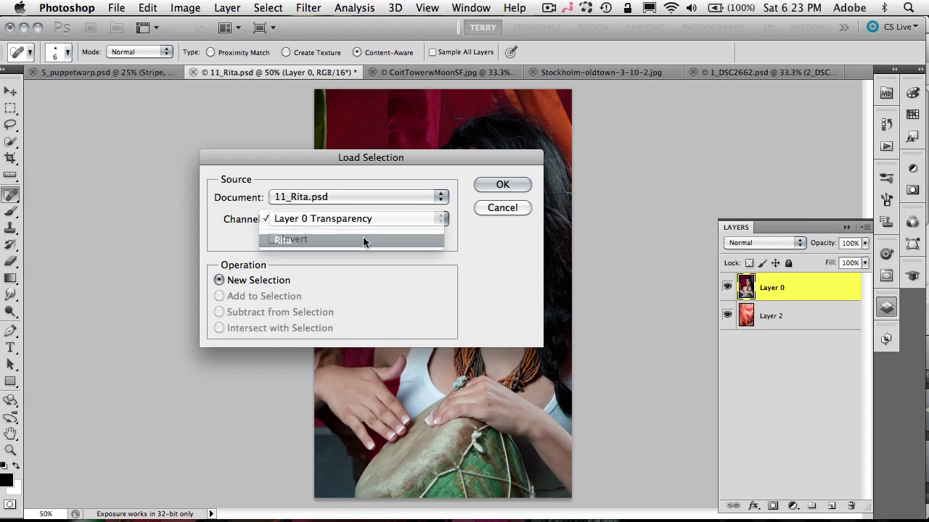
left_click(493, 185)
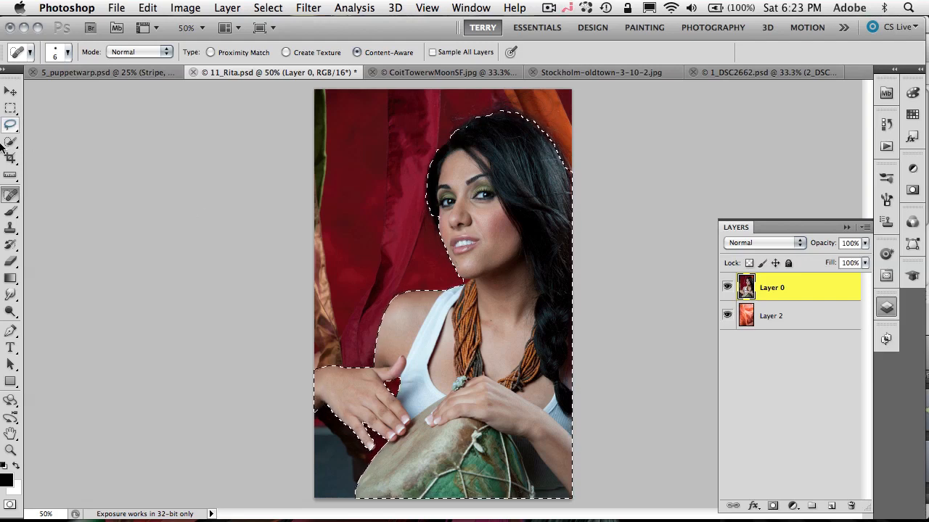
With the Quick Selection tool, bring up Refine Edge for the woman's selection
left_click(9, 142)
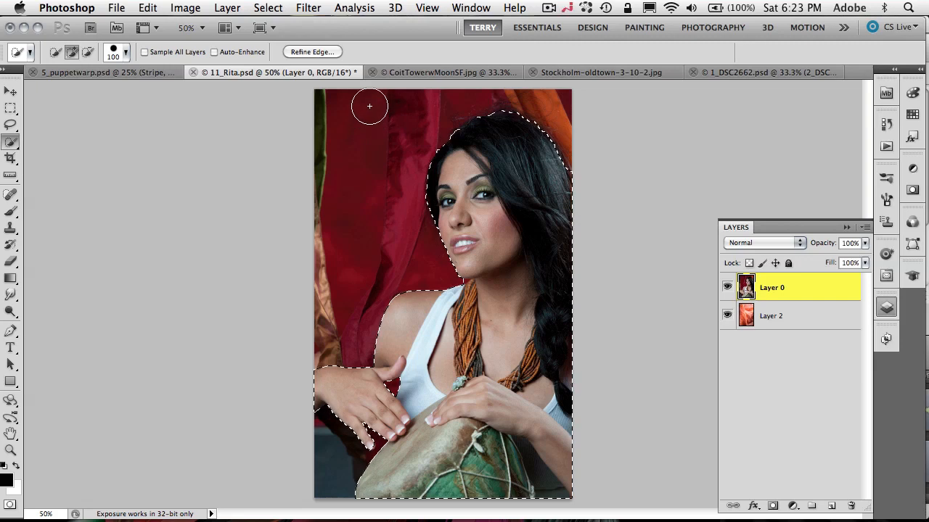
left_click(327, 56)
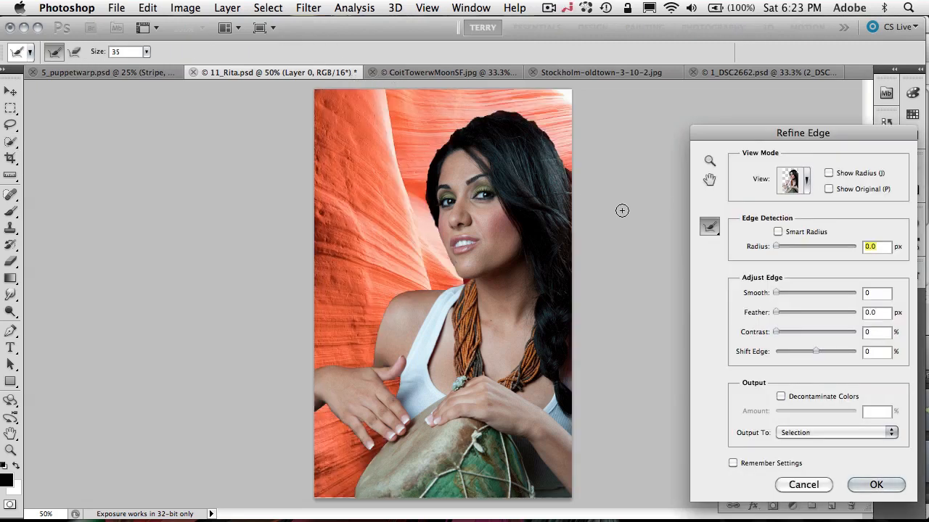
Keep the On Layers preview, enlarge the brush to 50, and refine along the hair and neck edges
left_click(805, 185)
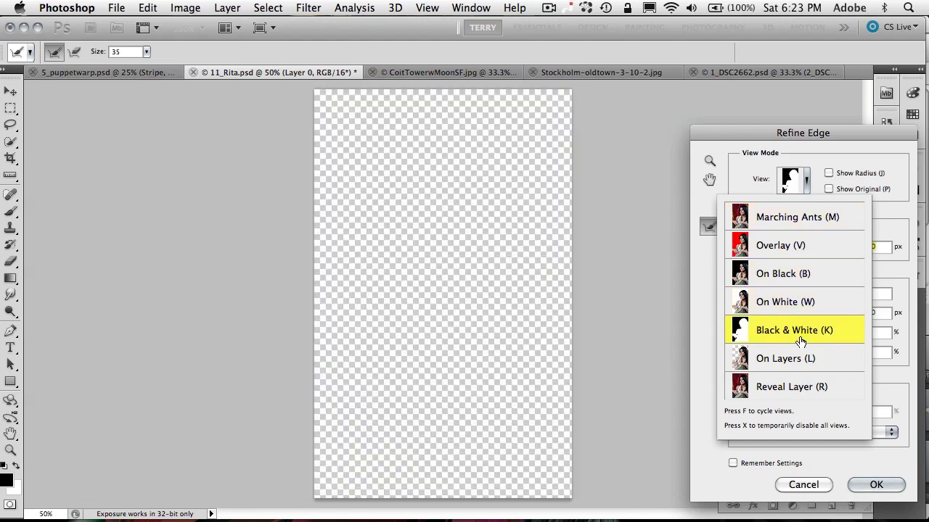
left_click(821, 170)
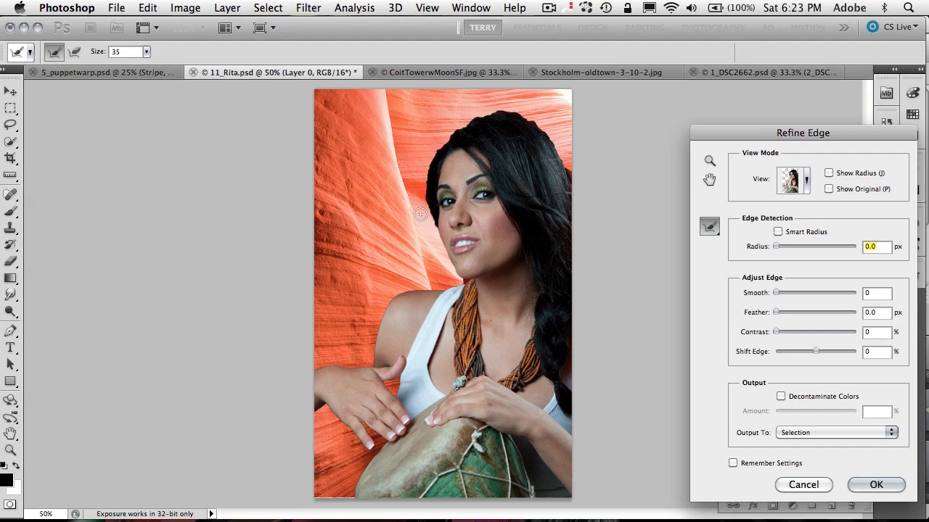
key("bracketright")
key("bracketright")
key("bracketright")
mouse_move(432, 228)
left_mouse_down()
mouse_move(424, 165)
mouse_move(458, 128)
left_mouse_up()
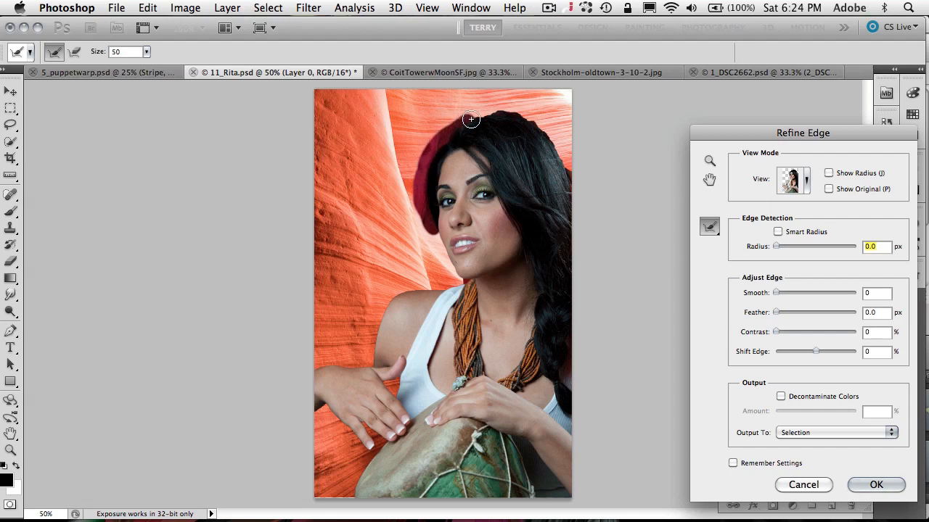
mouse_move(471, 119)
left_mouse_down()
mouse_move(524, 112)
mouse_move(560, 154)
left_mouse_up()
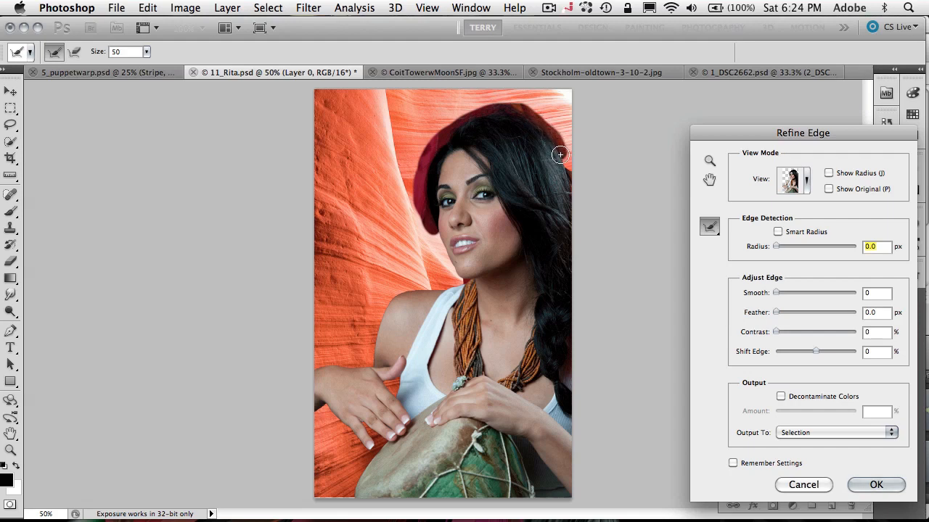
left_click_drag(560, 154, 572, 183)
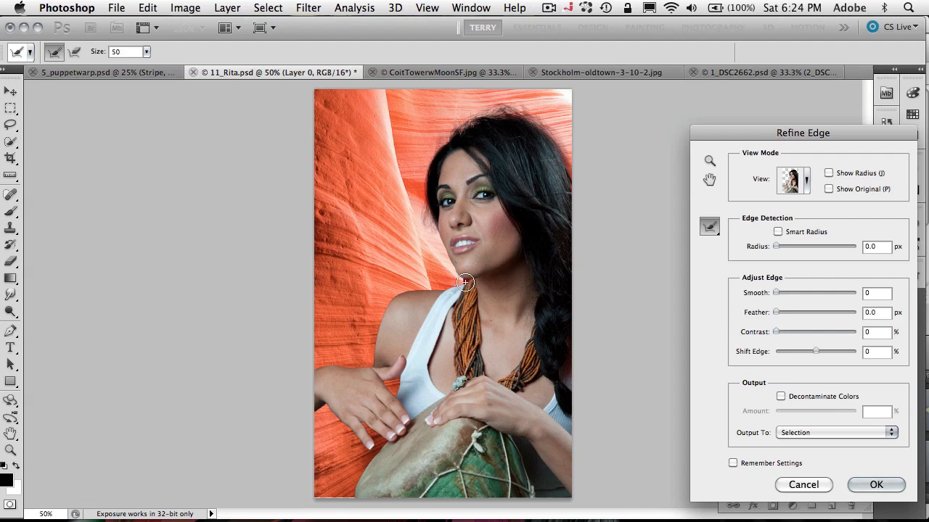
left_click_drag(465, 282, 450, 267)
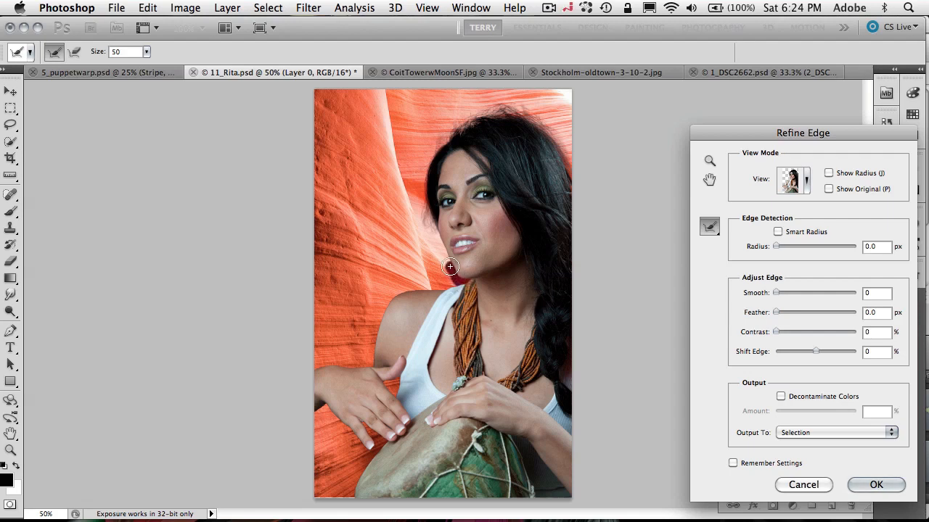
left_click_drag(449, 267, 434, 235)
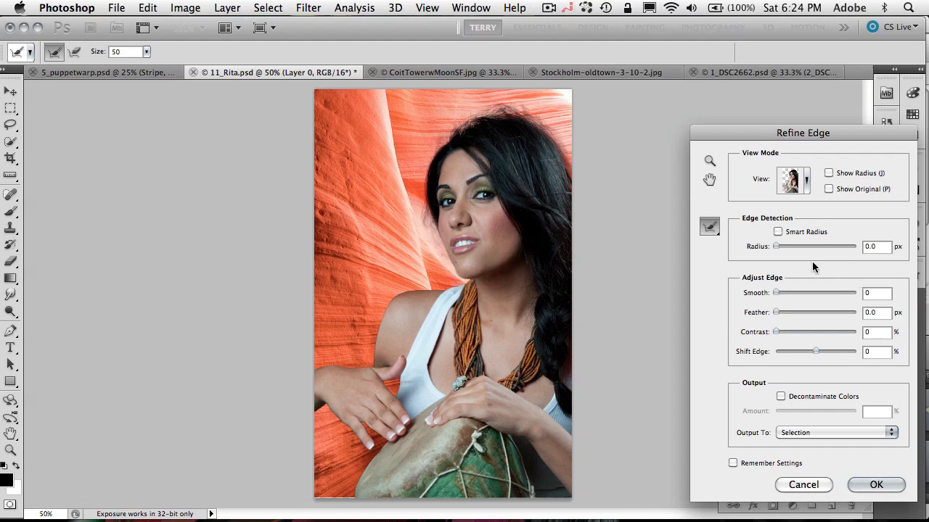
Enable Smart Radius at 1 px and colour decontamination at 55%
left_click(778, 233)
left_click_drag(775, 246, 780, 246)
left_click(782, 397)
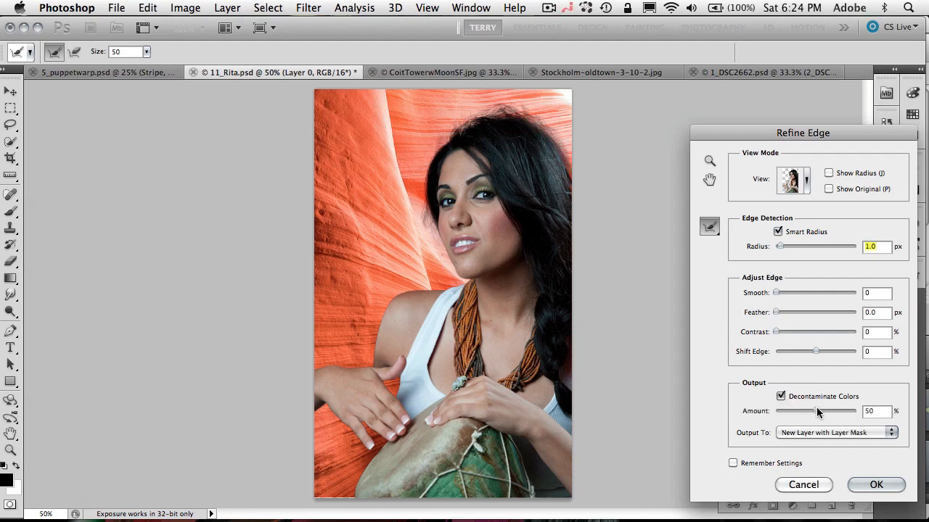
left_click_drag(817, 414, 821, 414)
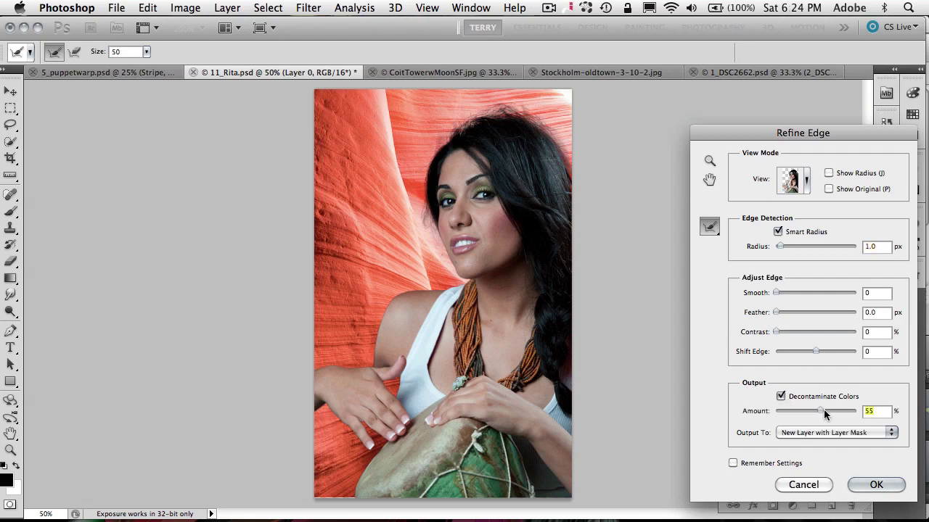
Apply the refinement as a new Layer 0 copy with a layer mask
left_click(873, 485)
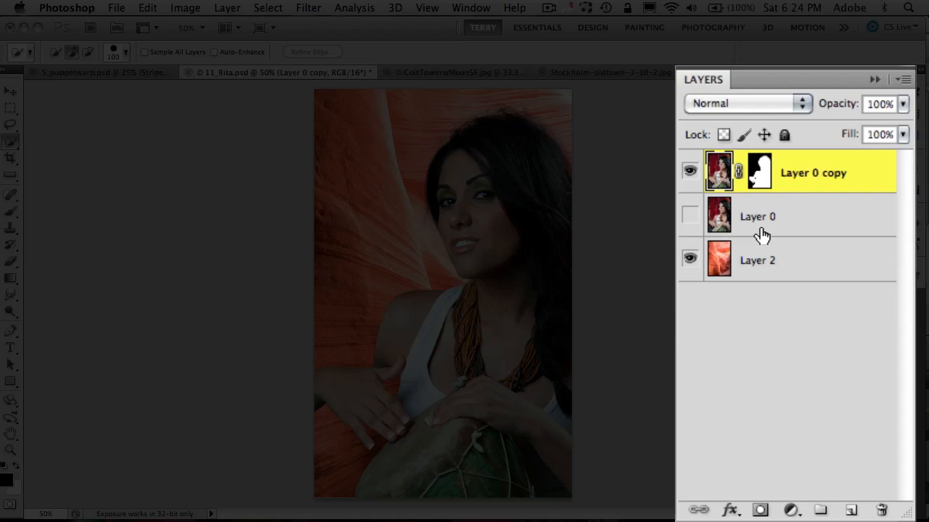
Stamp the visible layers into a merged Layer 3 and zoom in and out to inspect it
key("ctrl+alt+shift+e")
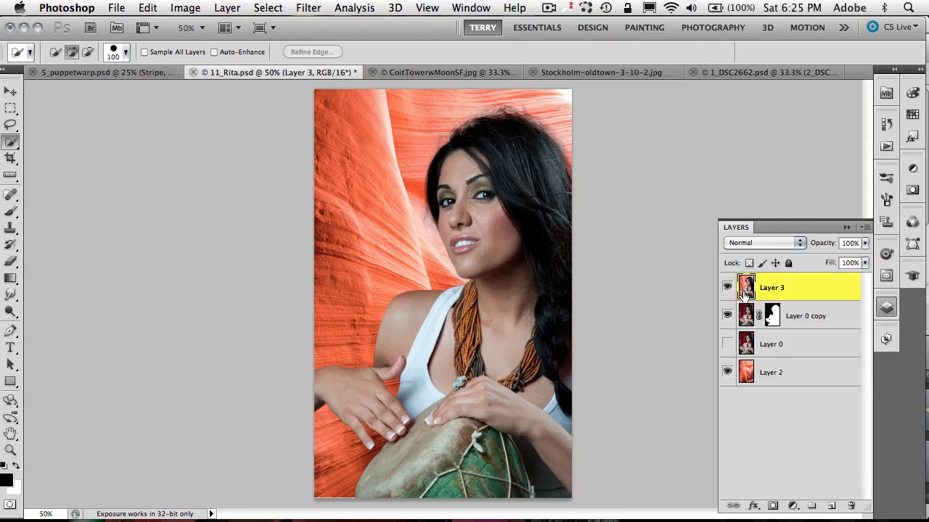
key("ctrl+plus")
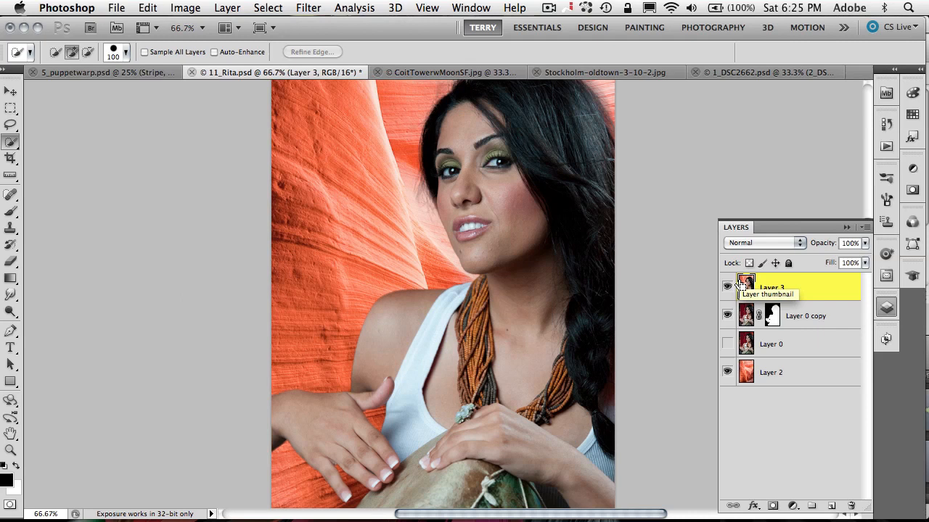
key("ctrl+plus")
key("ctrl+minus")
key("ctrl+minus")
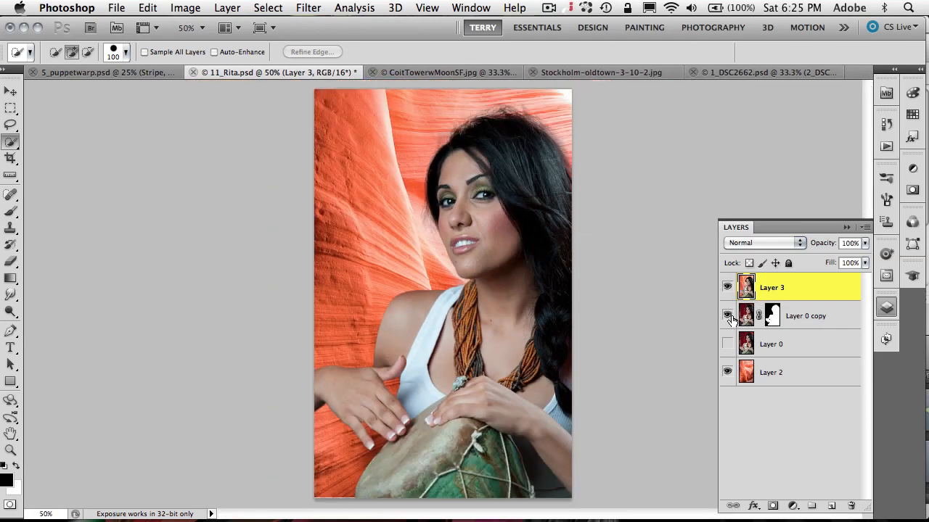
Toggle the canyon layer and Layer 3 visibility to compare the merged composite
left_click(726, 373)
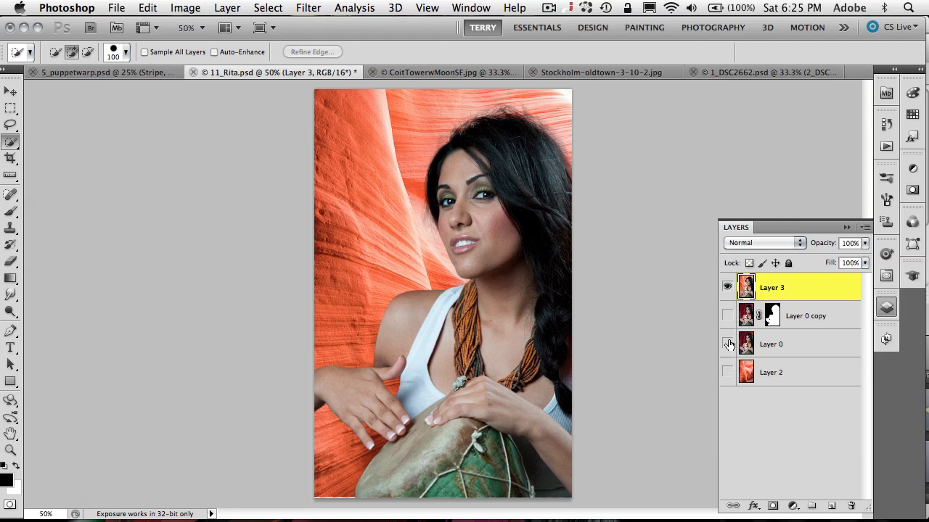
left_click(727, 287)
left_click(727, 372)
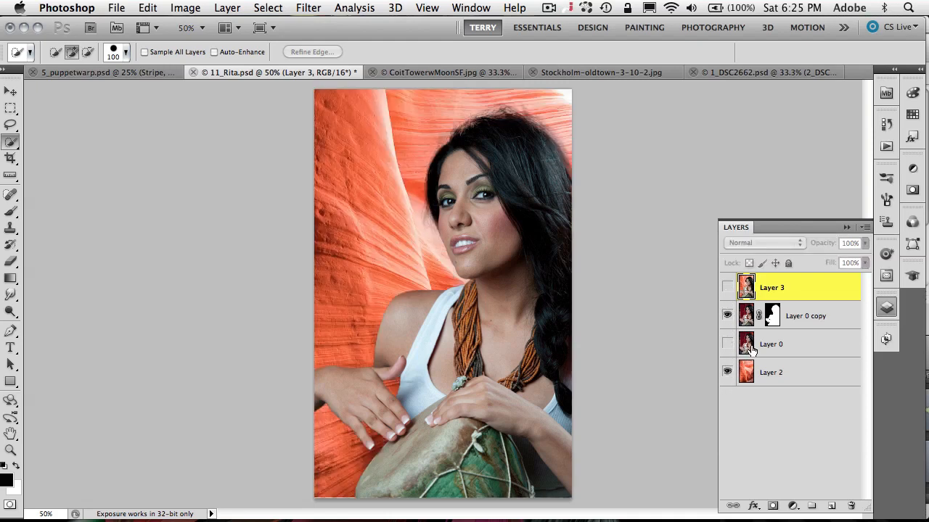
left_click(727, 288)
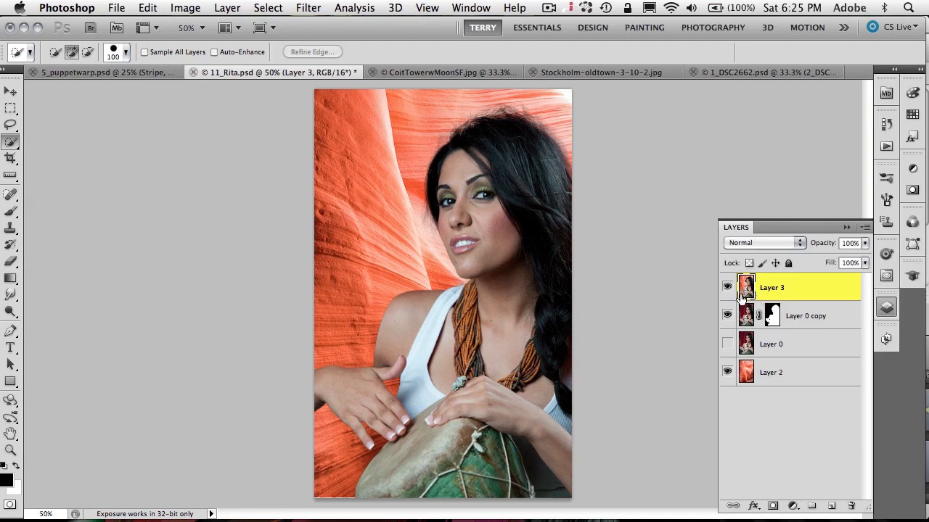